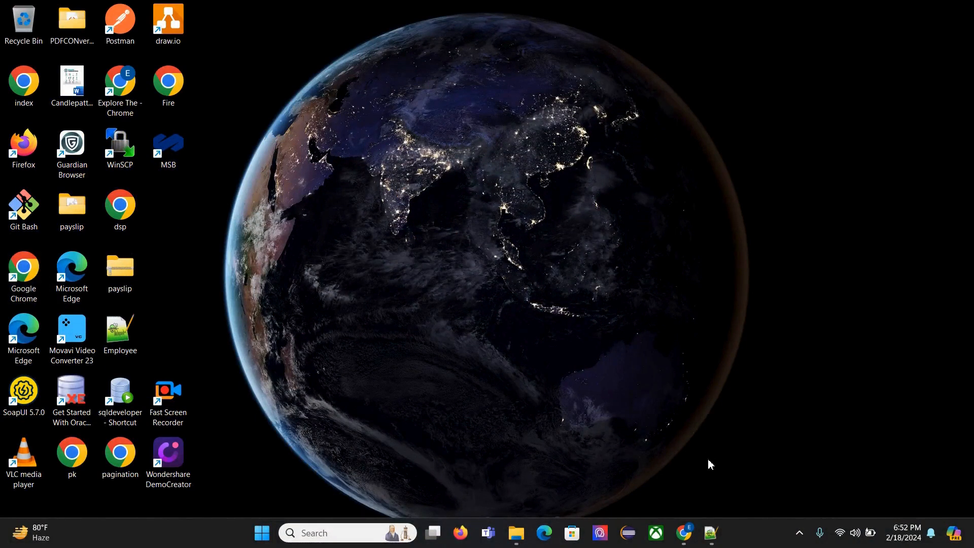
Step: Switch to webMethods.io Integration in Chrome and create a new project named FlatFileDemo
{"action": "left_click", "coordinate": [683, 533]}
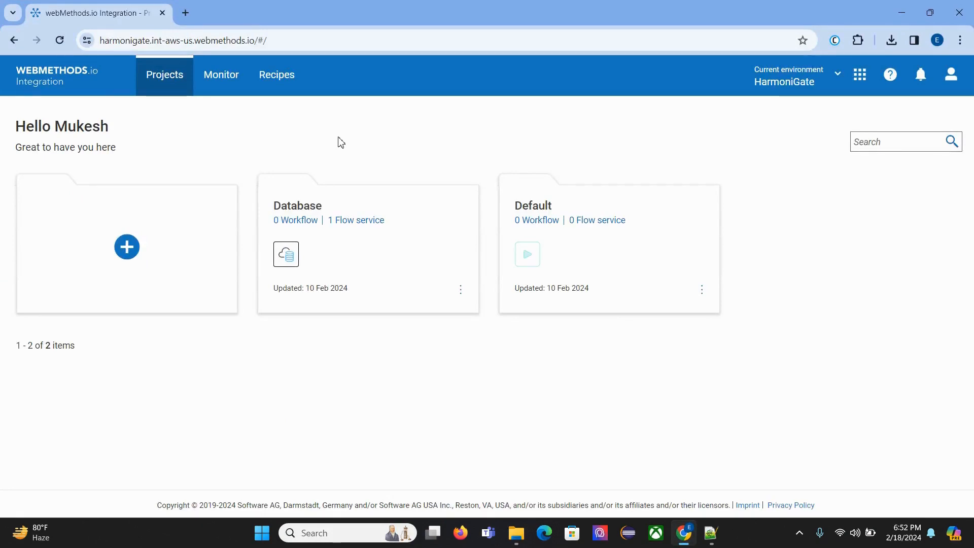
{"action": "left_click", "coordinate": [304, 40]}
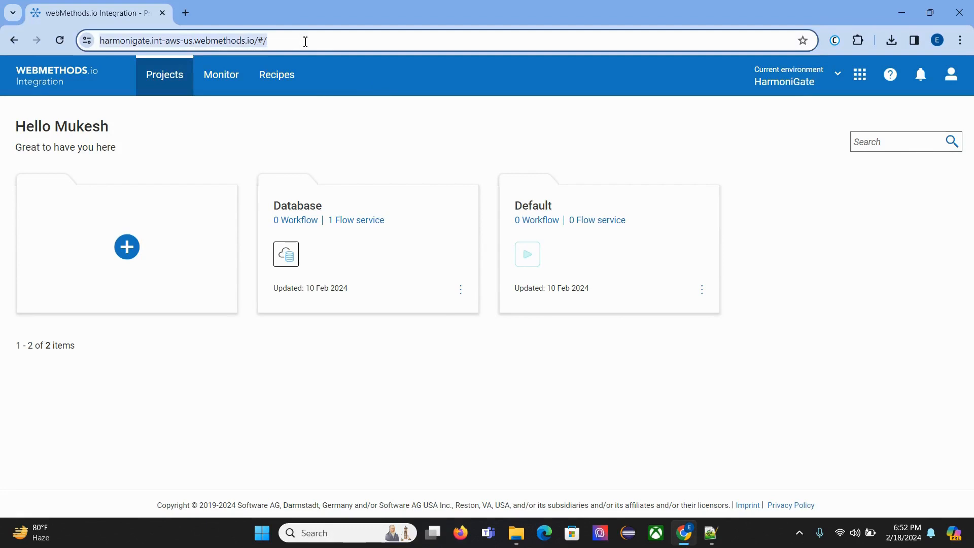
{"action": "left_click", "coordinate": [400, 130]}
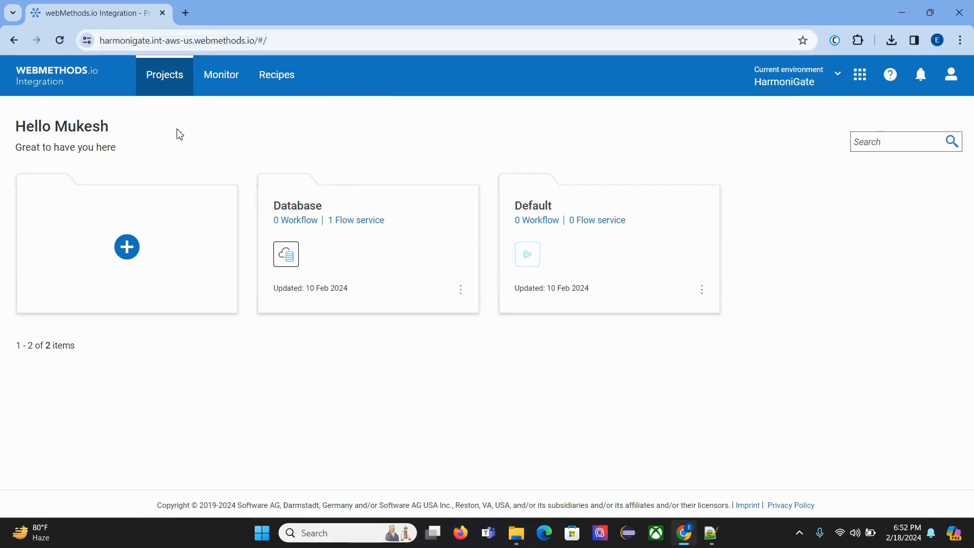
{"action": "left_click", "coordinate": [126, 248]}
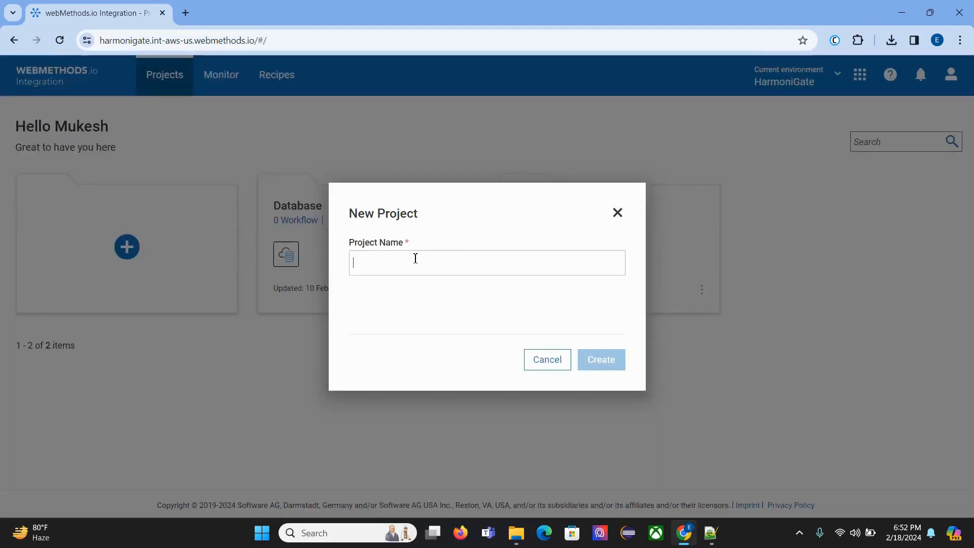
{"action": "type", "text": "Fa"}
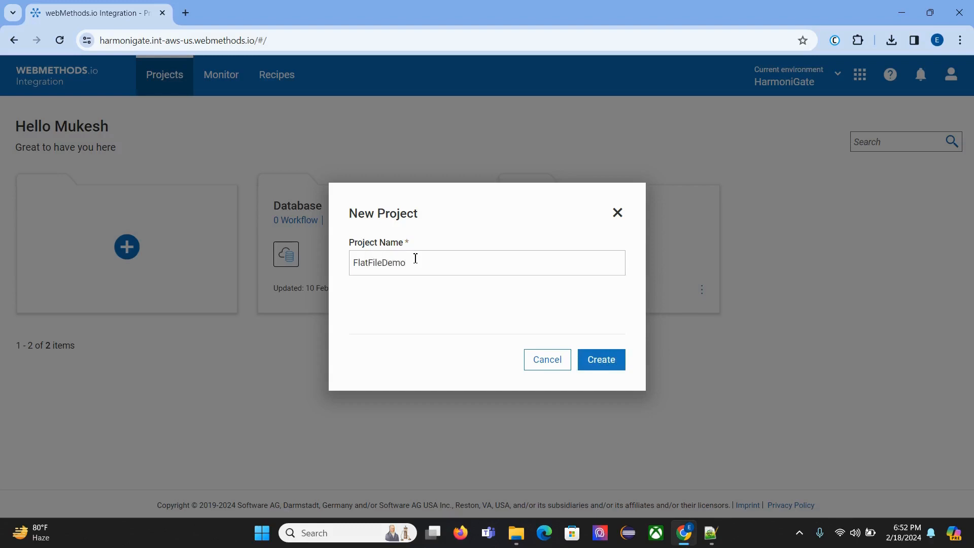
{"action": "left_click", "coordinate": [614, 367]}
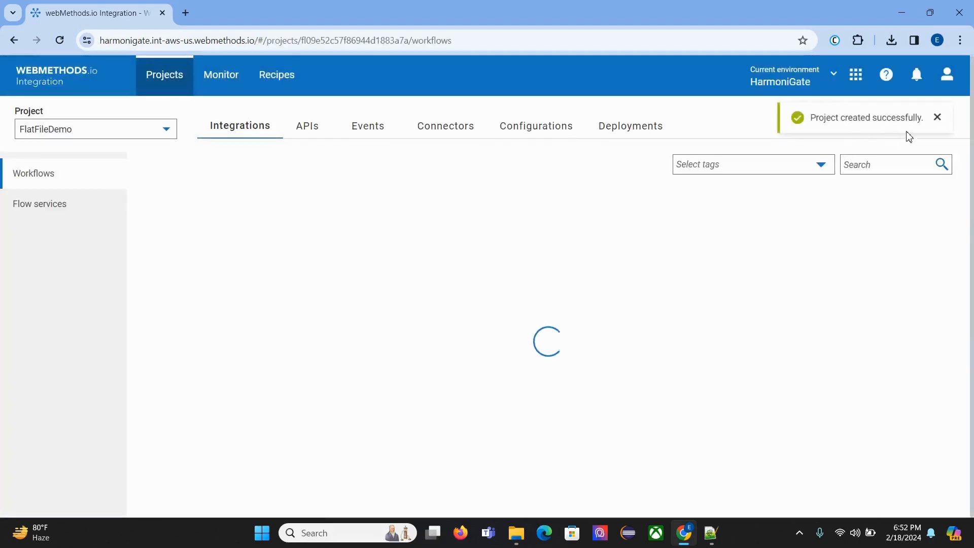
{"action": "left_click", "coordinate": [936, 117]}
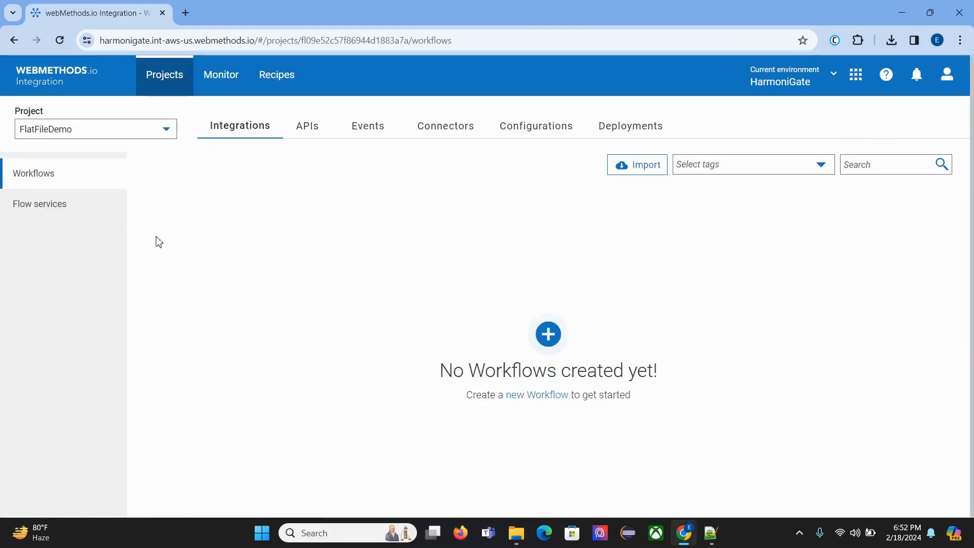
Step: Start a new flat file connector in the FlatFileDemo project with the Create manually option
{"action": "left_click", "coordinate": [439, 131]}
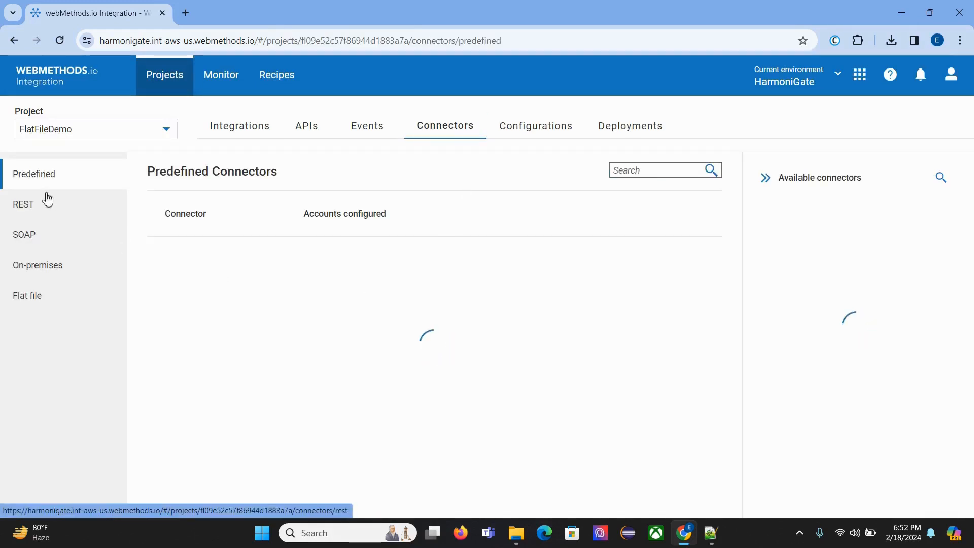
{"action": "left_click", "coordinate": [61, 300]}
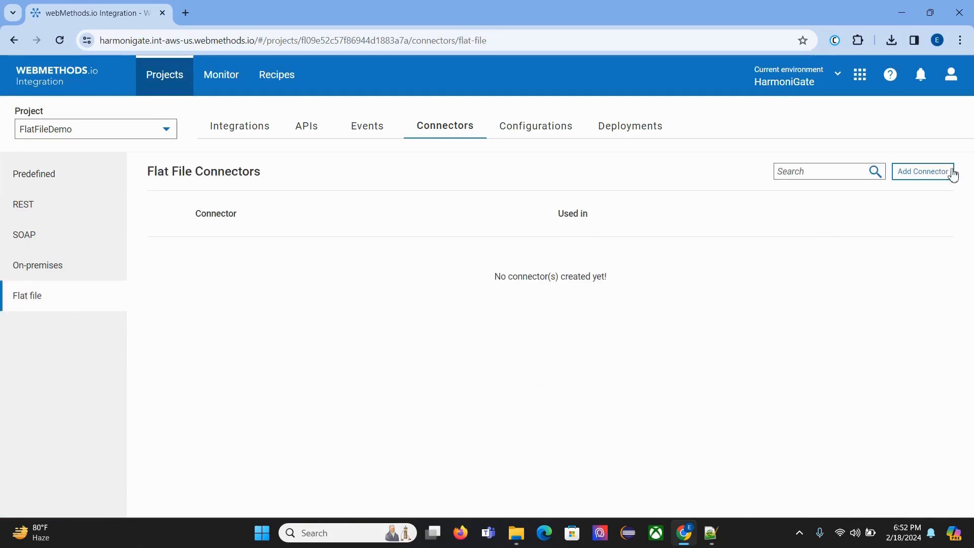
{"action": "left_click", "coordinate": [924, 172]}
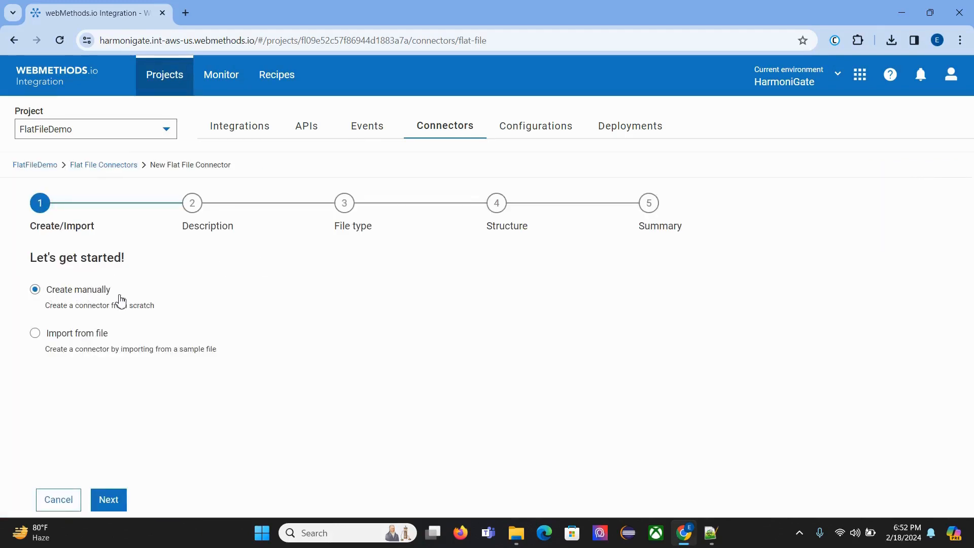
{"action": "left_click", "coordinate": [43, 340]}
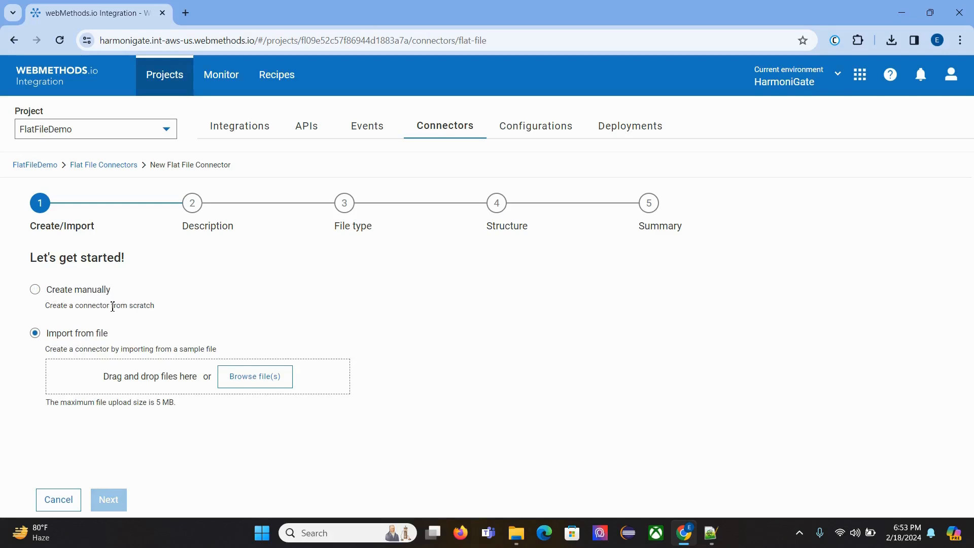
{"action": "left_click", "coordinate": [71, 293]}
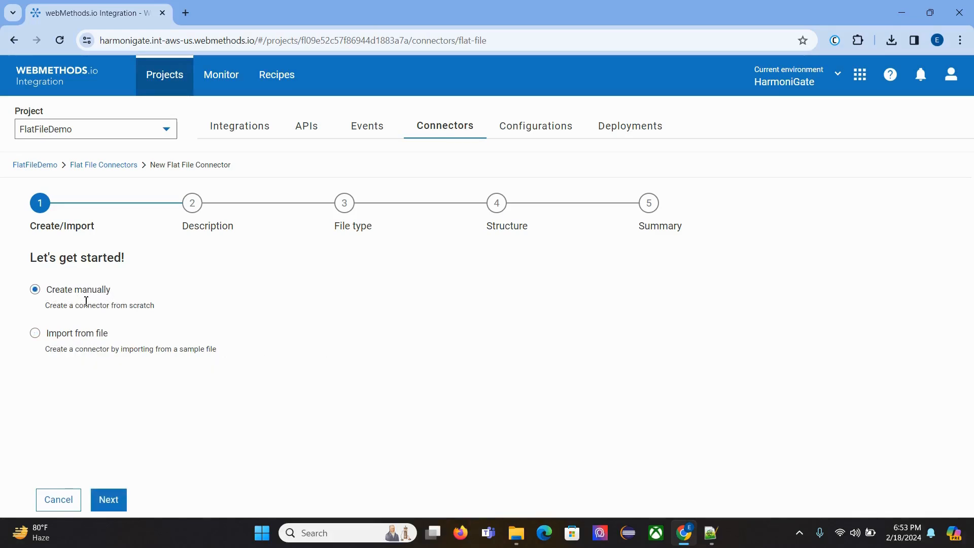
{"action": "left_click", "coordinate": [121, 490]}
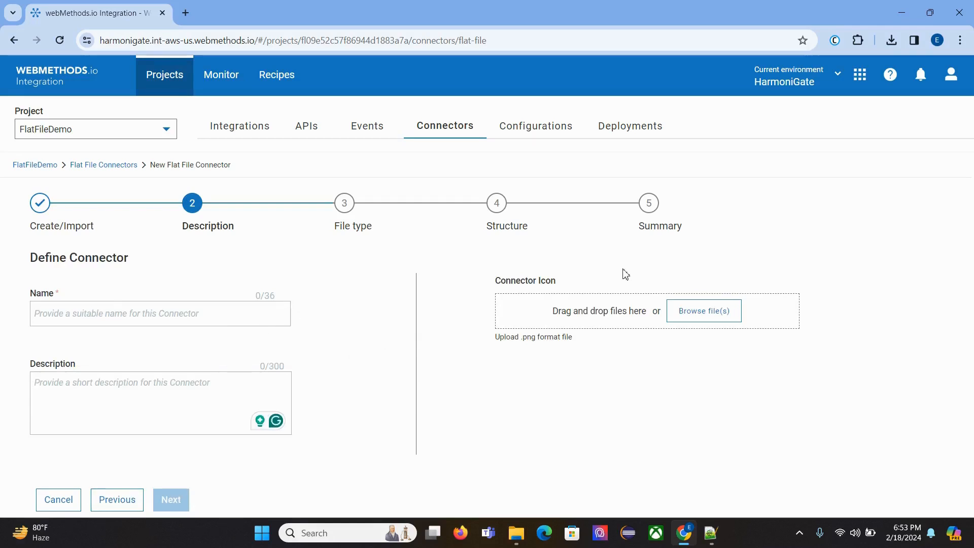
Step: Name the connector EmployeeFF and enter "Demo FlatFile" as its description
{"action": "left_click_drag", "start_coordinate": [497, 281], "coordinate": [569, 287]}
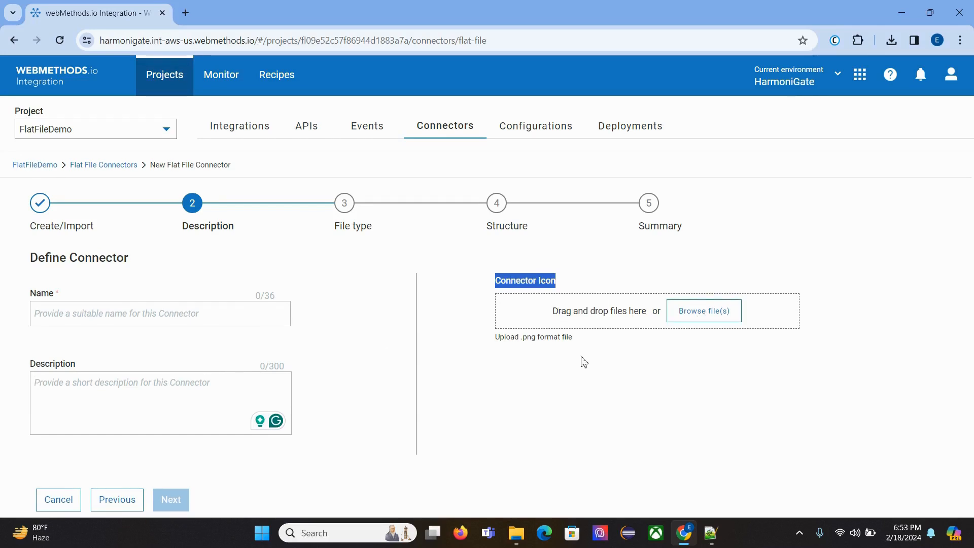
{"action": "left_click", "coordinate": [147, 314]}
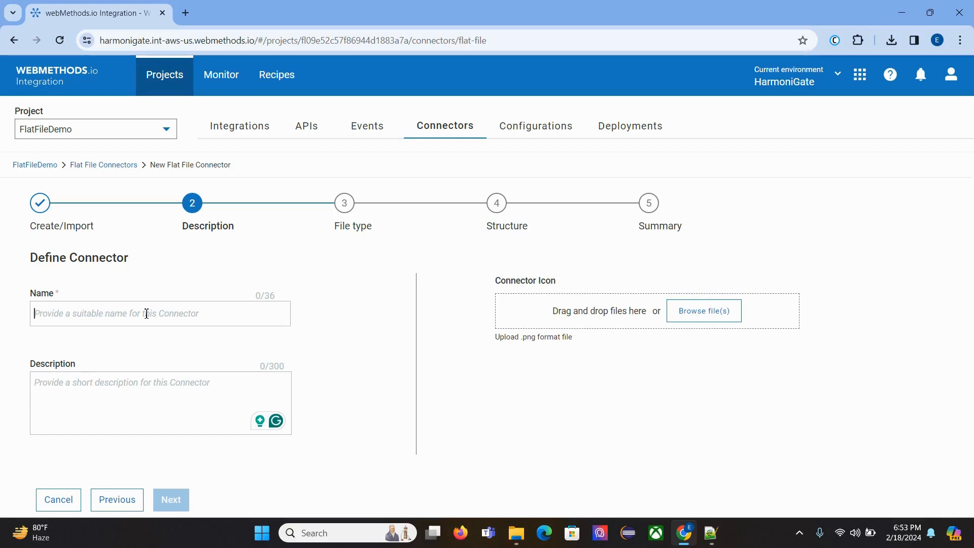
{"action": "type", "text": "EmployeeFF"}
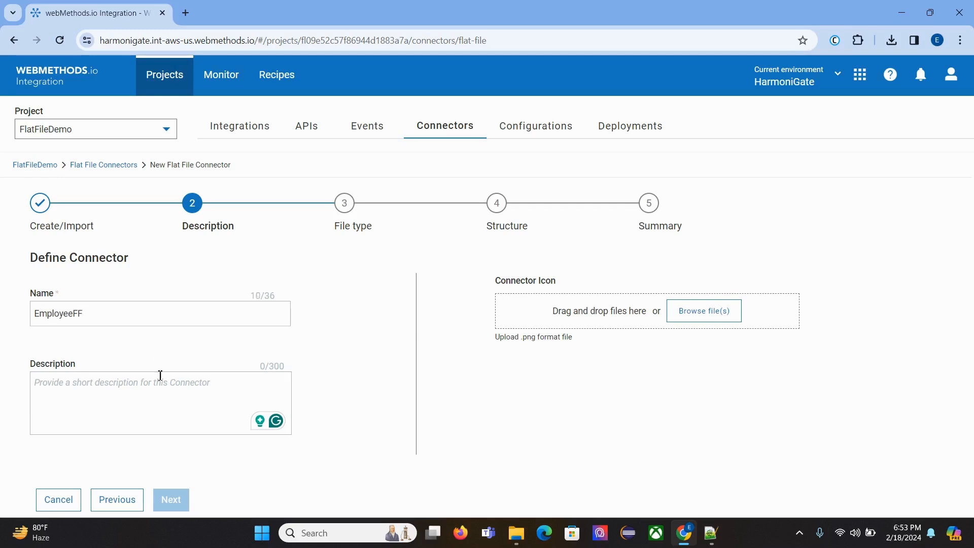
{"action": "type", "text": "Demo"}
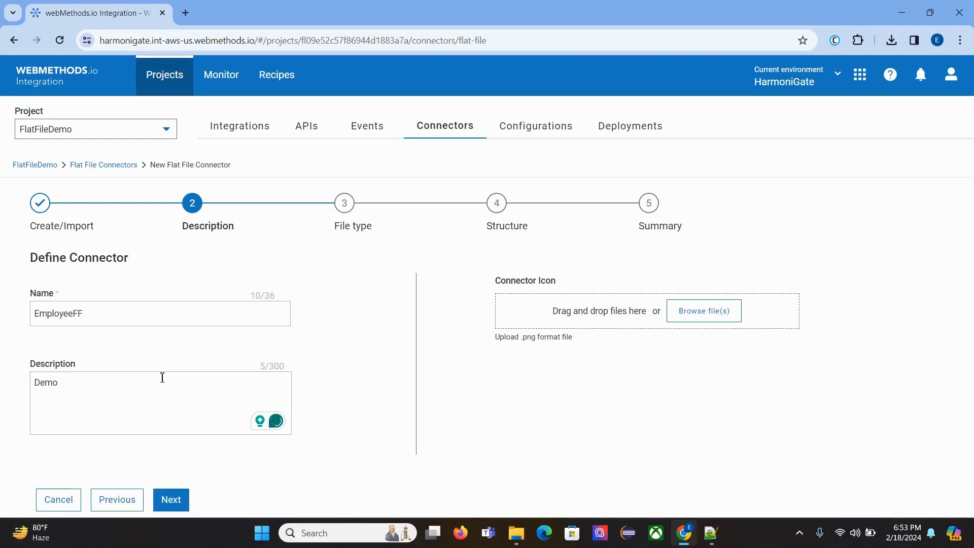
{"action": "type", "text": " FlatFile"}
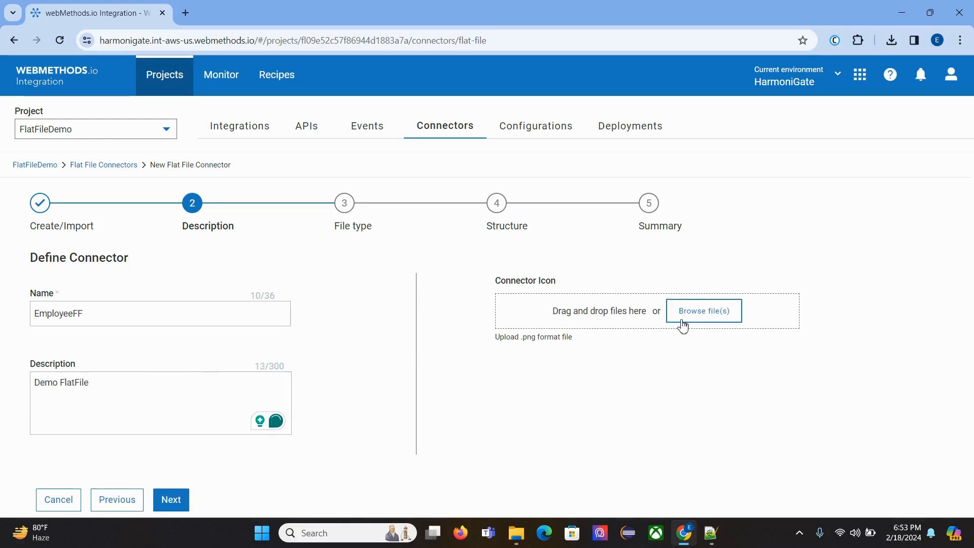
Step: Upload file-2389211_1280.png from Downloads as the connector icon and continue to the file type definition
{"action": "left_click_drag", "start_coordinate": [494, 283], "coordinate": [598, 275]}
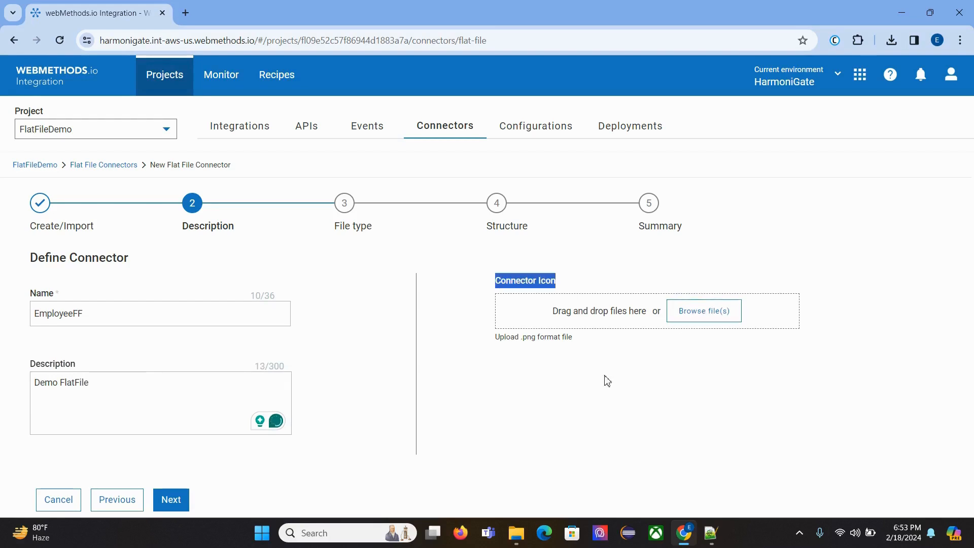
{"action": "left_click", "coordinate": [684, 326]}
{"action": "left_click", "coordinate": [193, 109]}
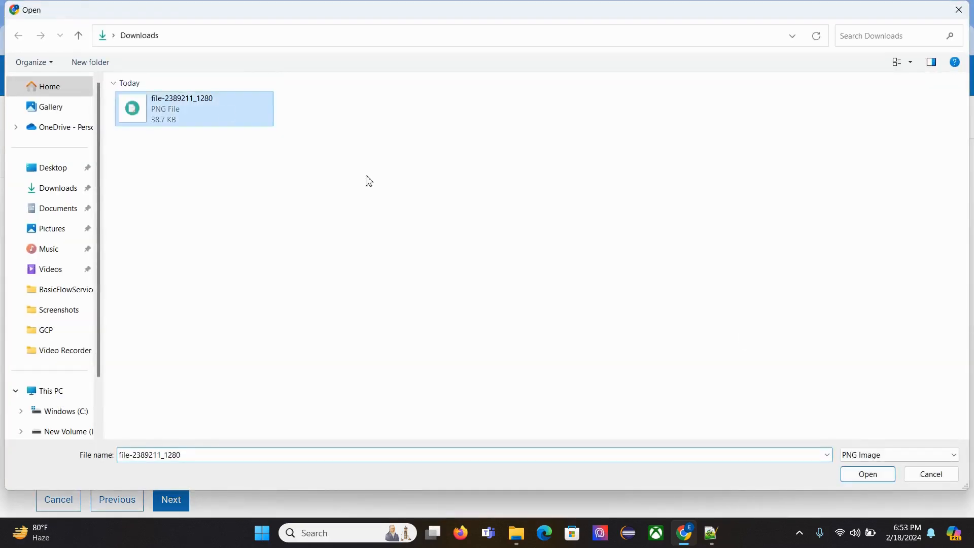
{"action": "left_click", "coordinate": [868, 474]}
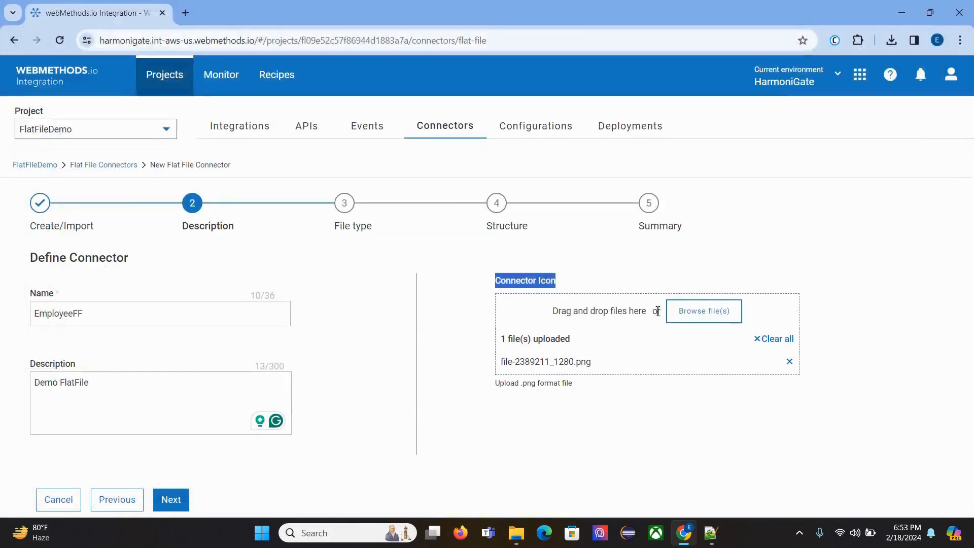
{"action": "left_click", "coordinate": [170, 499]}
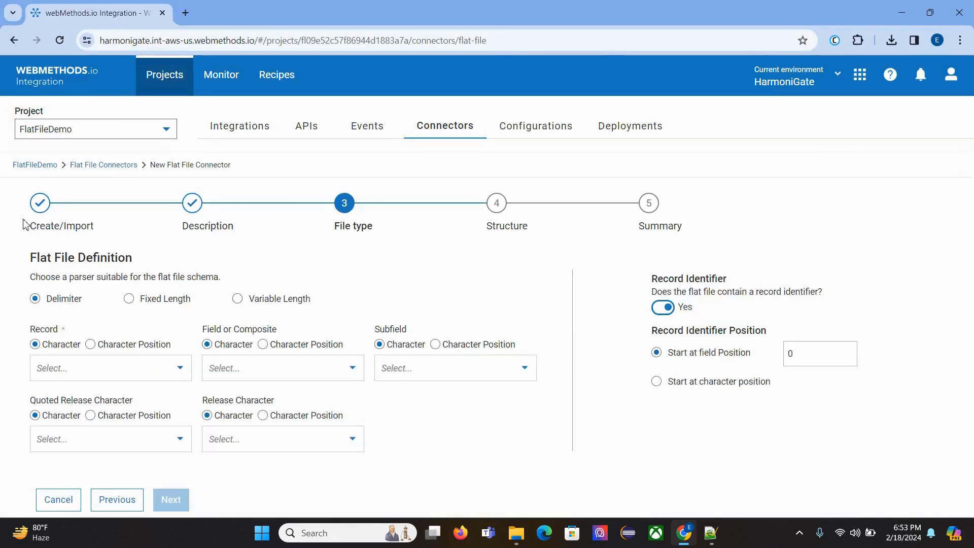
Step: Examine the header fields, records and separators of the sample employee data in Notepad++ against the connector's Delimiter parser option
{"action": "left_click_drag", "start_coordinate": [16, 234], "coordinate": [395, 429]}
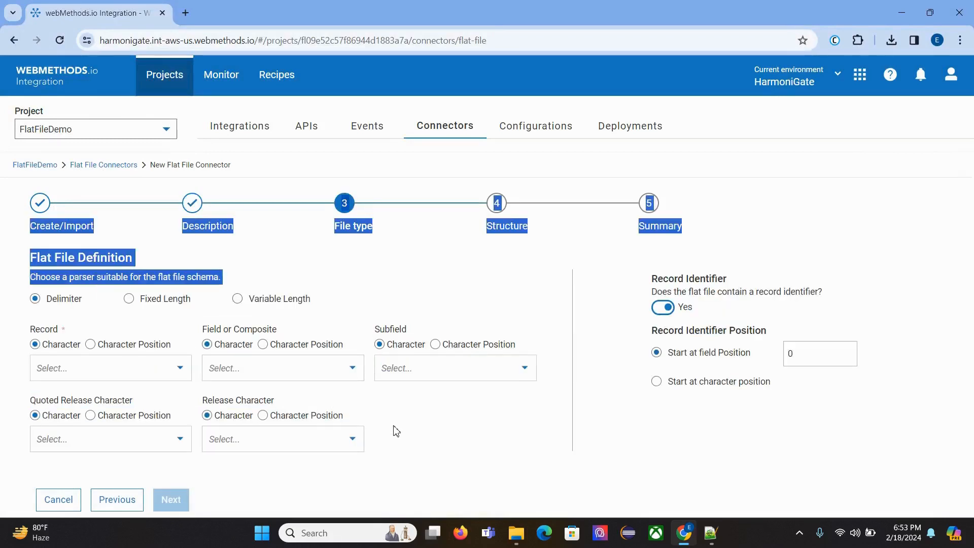
{"action": "left_click", "coordinate": [397, 431]}
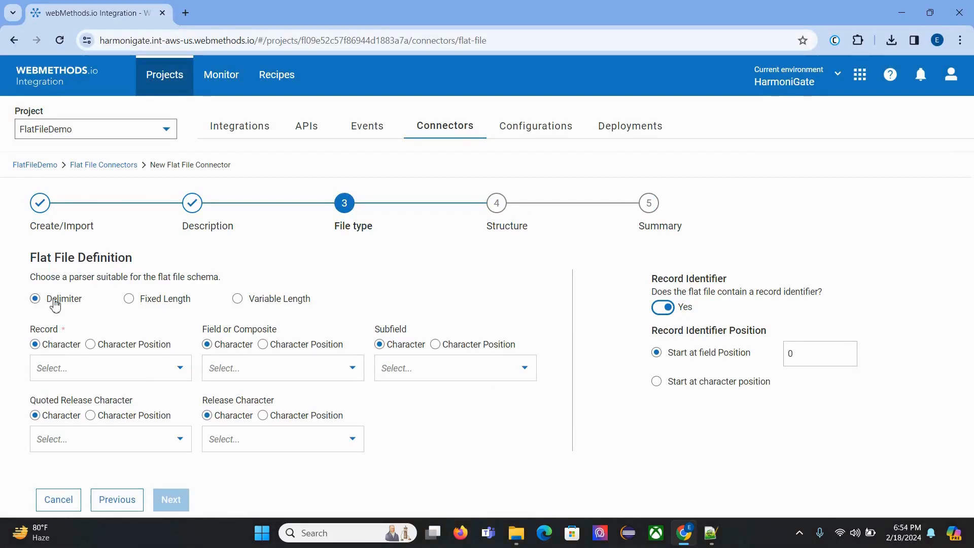
{"action": "left_click", "coordinate": [716, 535]}
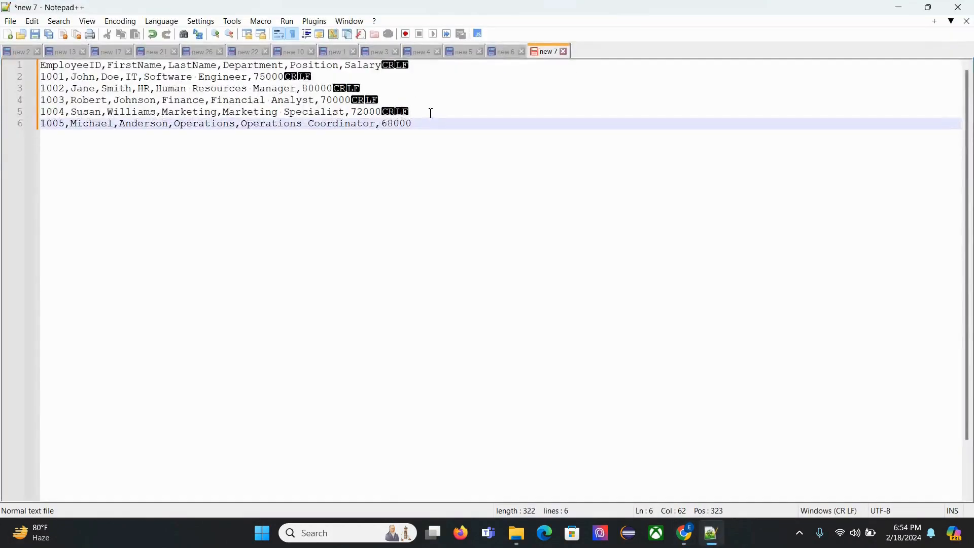
{"action": "left_click_drag", "start_coordinate": [414, 125], "coordinate": [4, 82]}
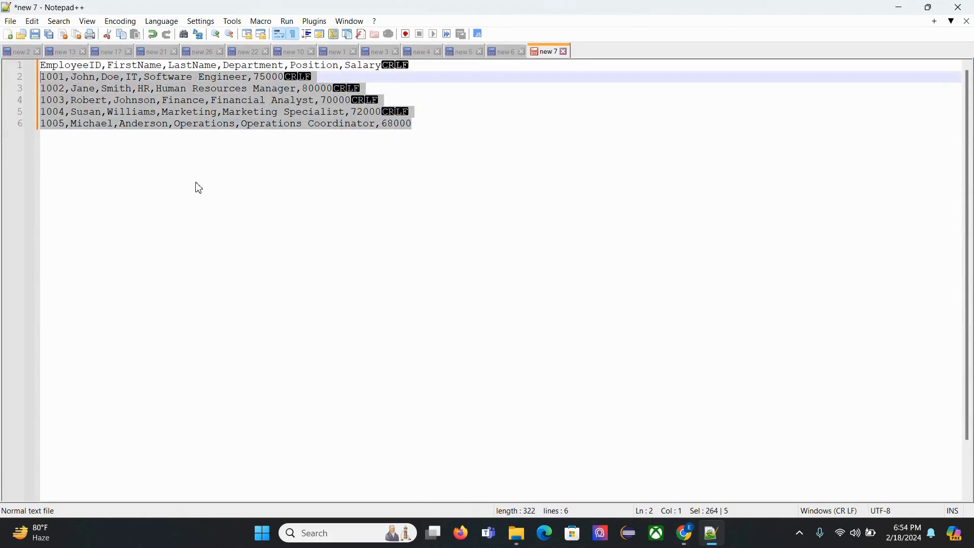
{"action": "left_click", "coordinate": [227, 205]}
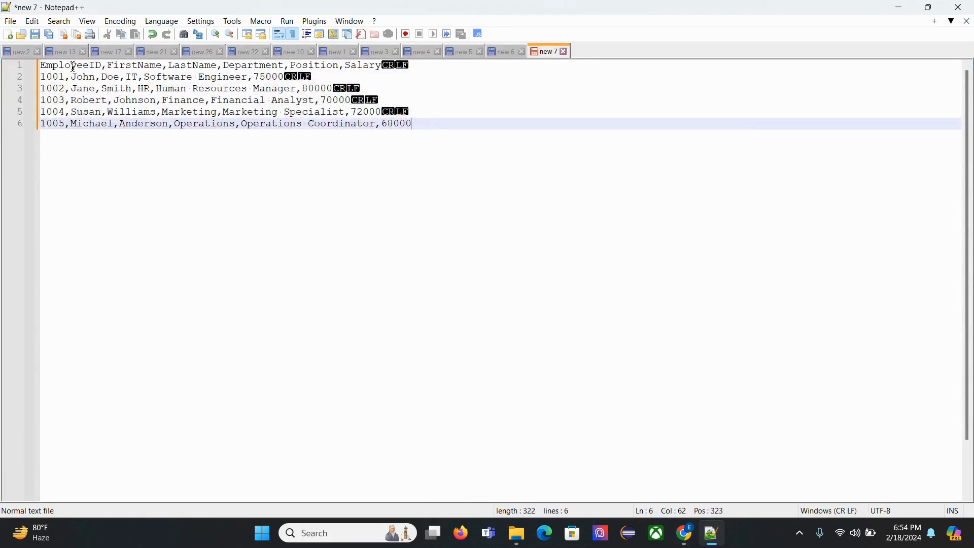
{"action": "left_click_drag", "start_coordinate": [73, 66], "coordinate": [193, 67]}
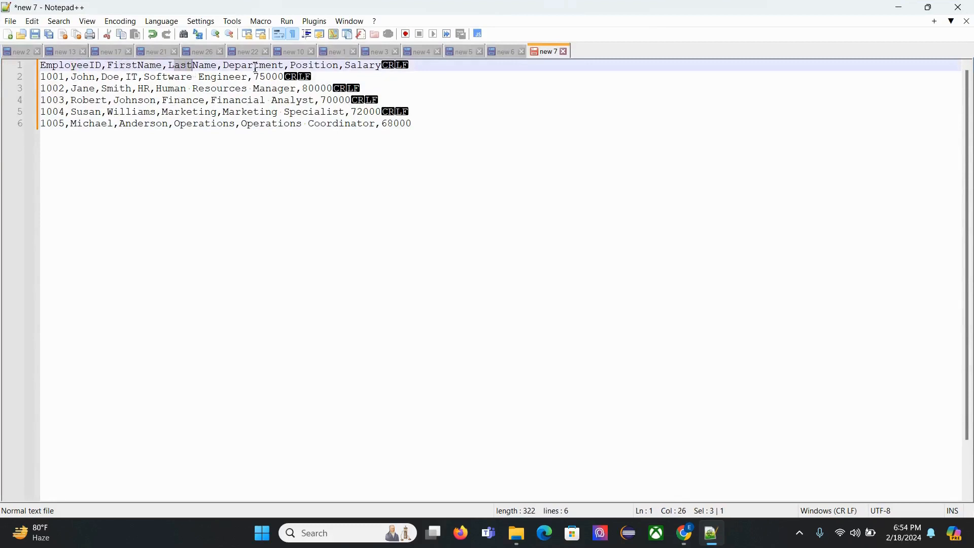
{"action": "left_click_drag", "start_coordinate": [255, 67], "coordinate": [319, 67]}
{"action": "left_click_drag", "start_coordinate": [351, 67], "coordinate": [383, 67]}
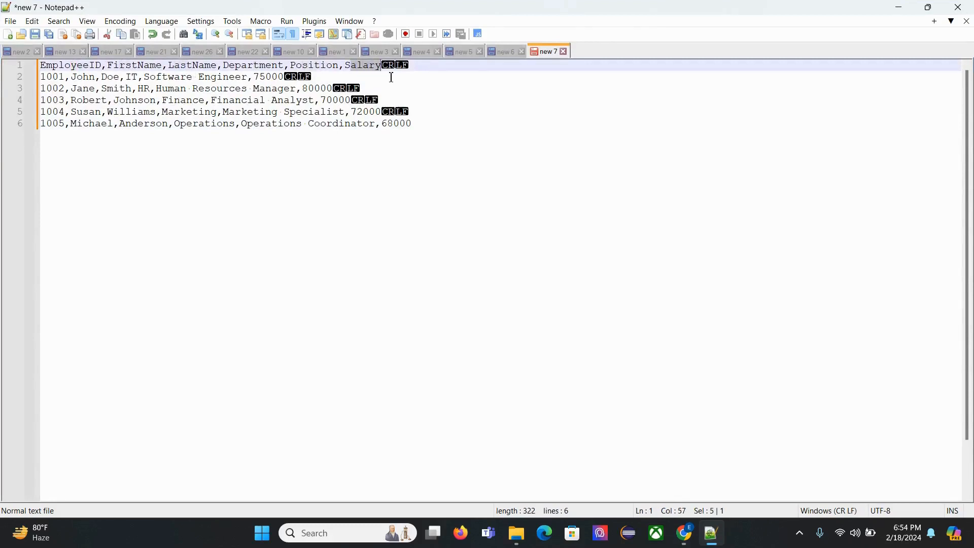
{"action": "left_click_drag", "start_coordinate": [408, 129], "coordinate": [41, 77]}
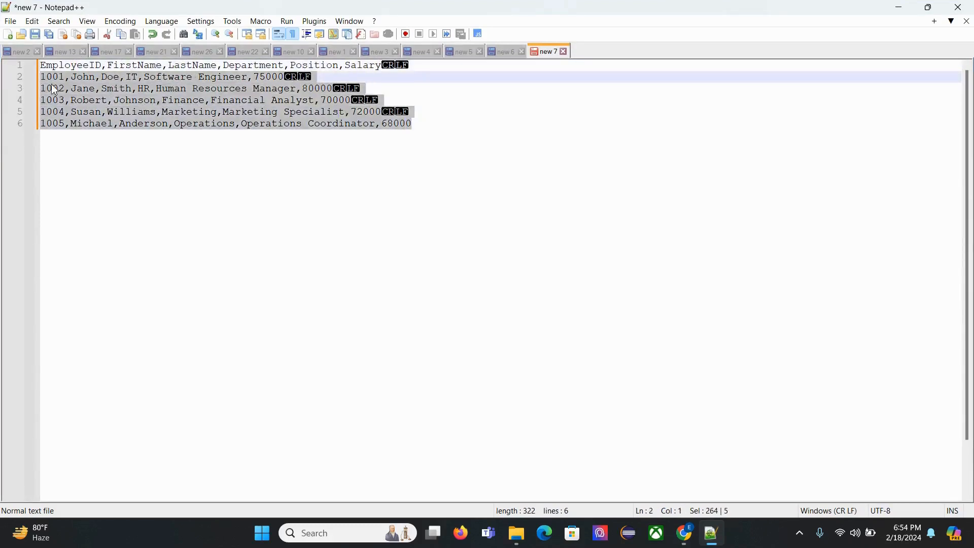
{"action": "left_click", "coordinate": [684, 532]}
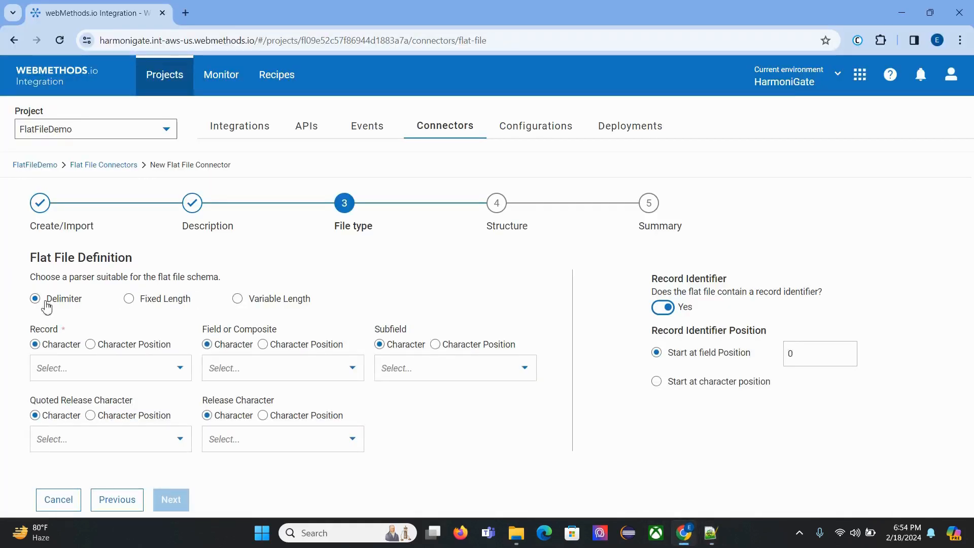
{"action": "left_click", "coordinate": [716, 539]}
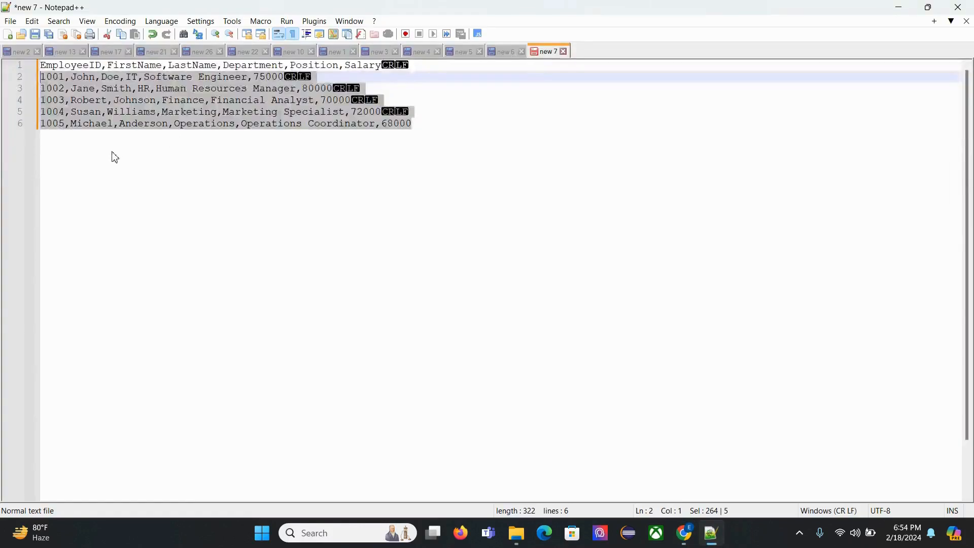
{"action": "left_click", "coordinate": [114, 154]}
{"action": "left_click_drag", "start_coordinate": [71, 125], "coordinate": [62, 123]}
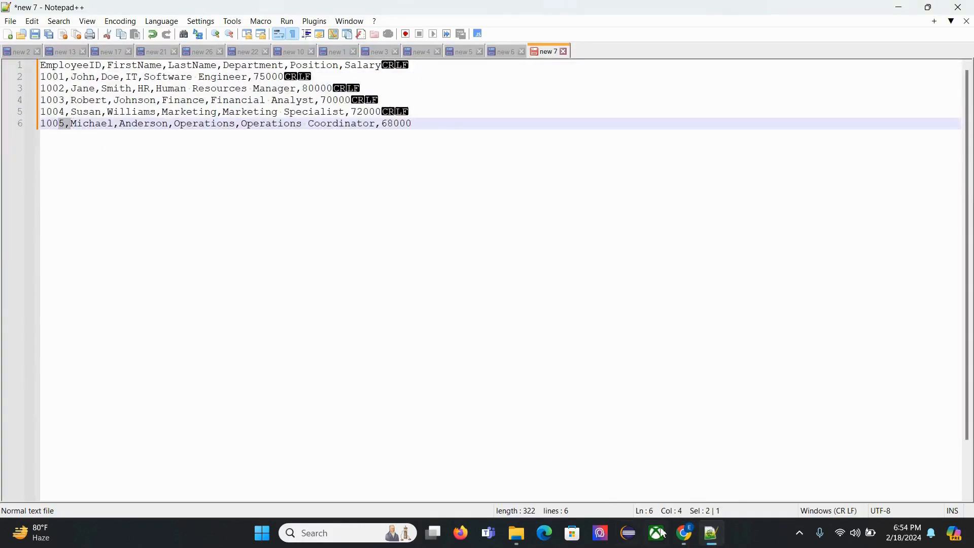
{"action": "left_click", "coordinate": [684, 532]}
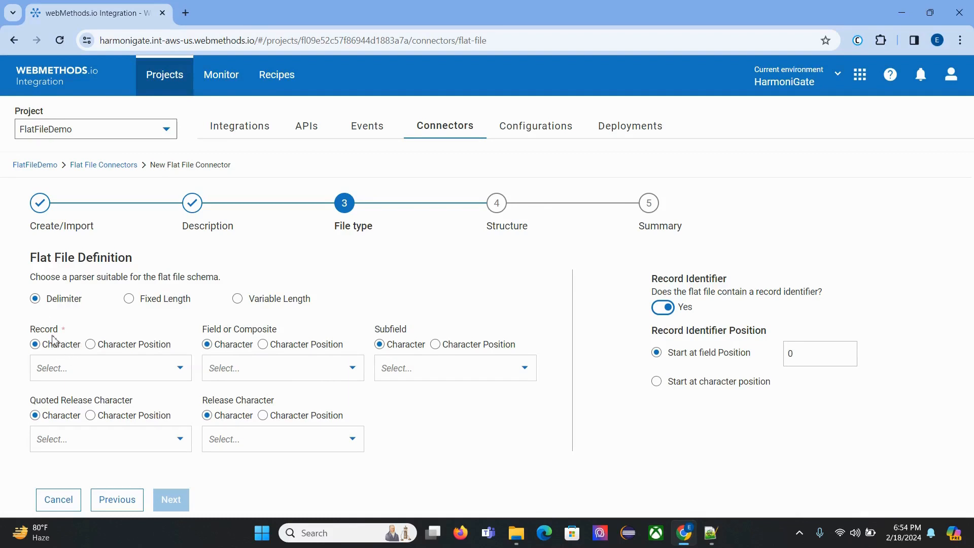
Step: Set the Record delimiter character to \n - Line feed in the flat file definition
{"action": "left_click_drag", "start_coordinate": [29, 337], "coordinate": [130, 337]}
{"action": "left_click_drag", "start_coordinate": [29, 333], "coordinate": [104, 330]}
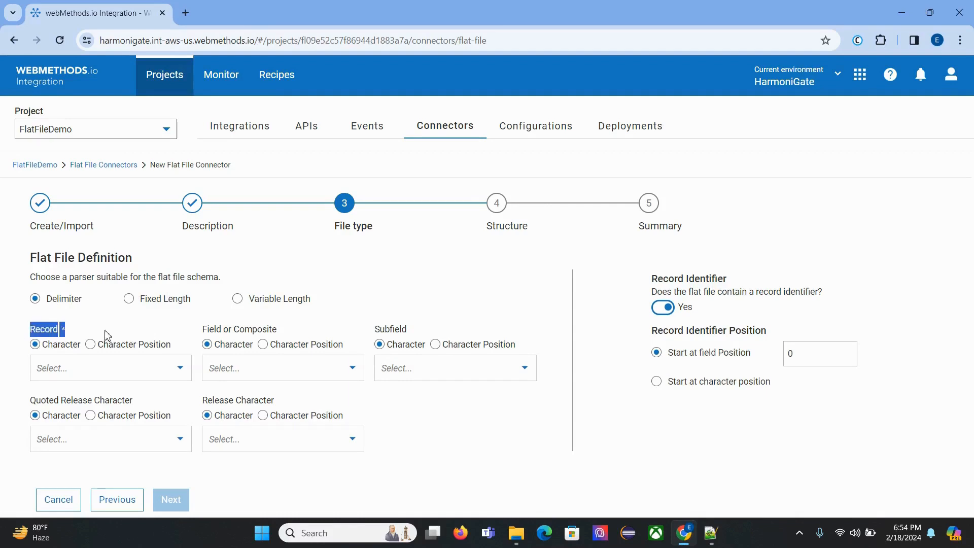
{"action": "left_click", "coordinate": [160, 378]}
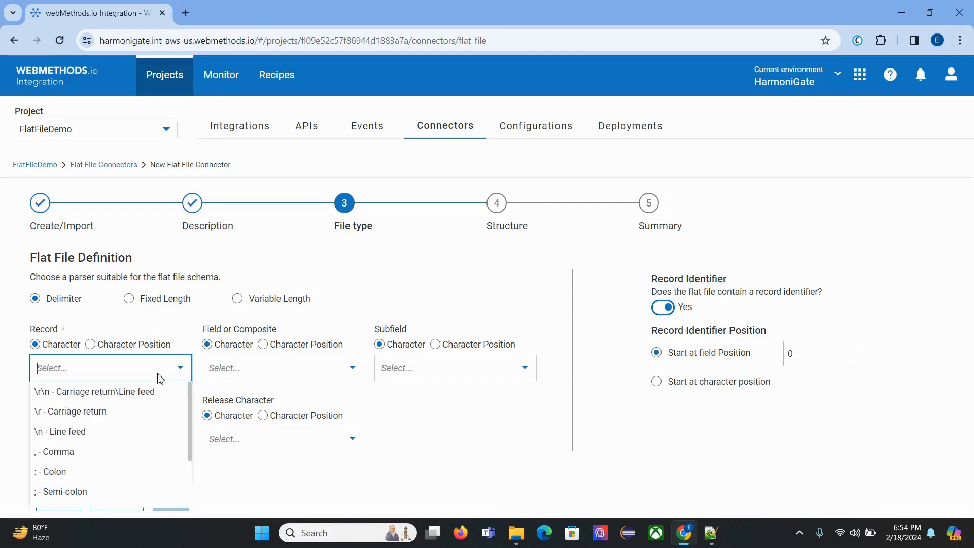
{"action": "left_click", "coordinate": [146, 431]}
Step: Examine the line endings that separate the employee records in Notepad++, then return to the connector's file type definition
{"action": "left_click", "coordinate": [710, 533]}
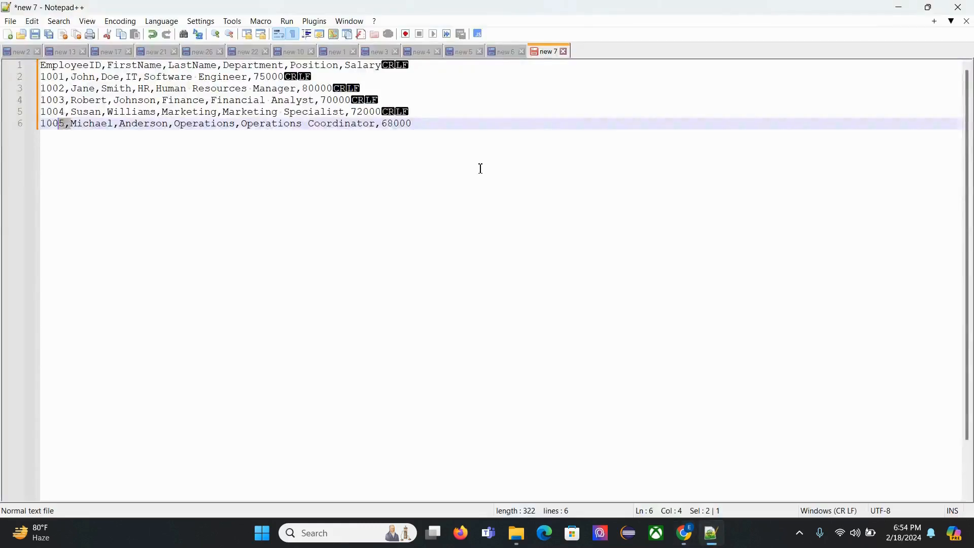
{"action": "left_click_drag", "start_coordinate": [412, 65], "coordinate": [397, 77]}
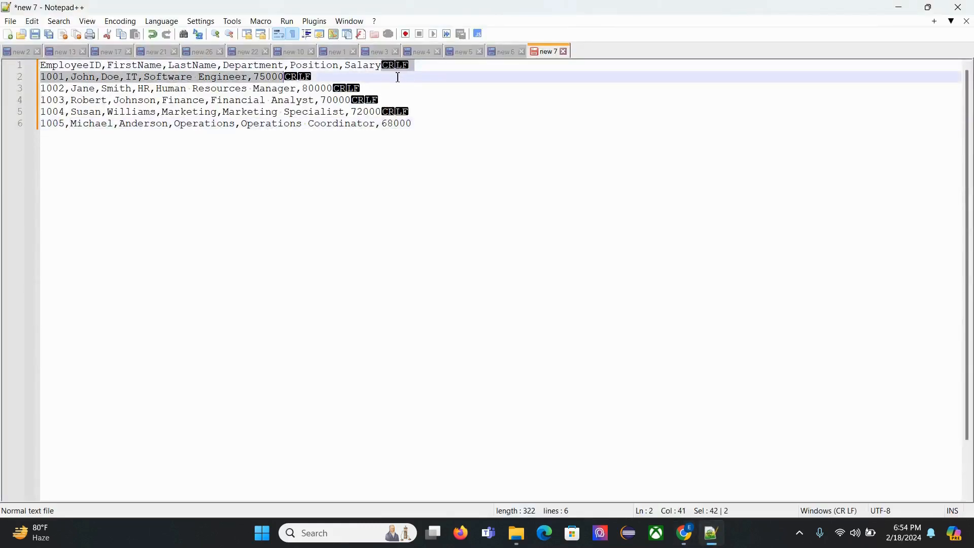
{"action": "left_click", "coordinate": [393, 74]}
{"action": "left_click", "coordinate": [381, 66]}
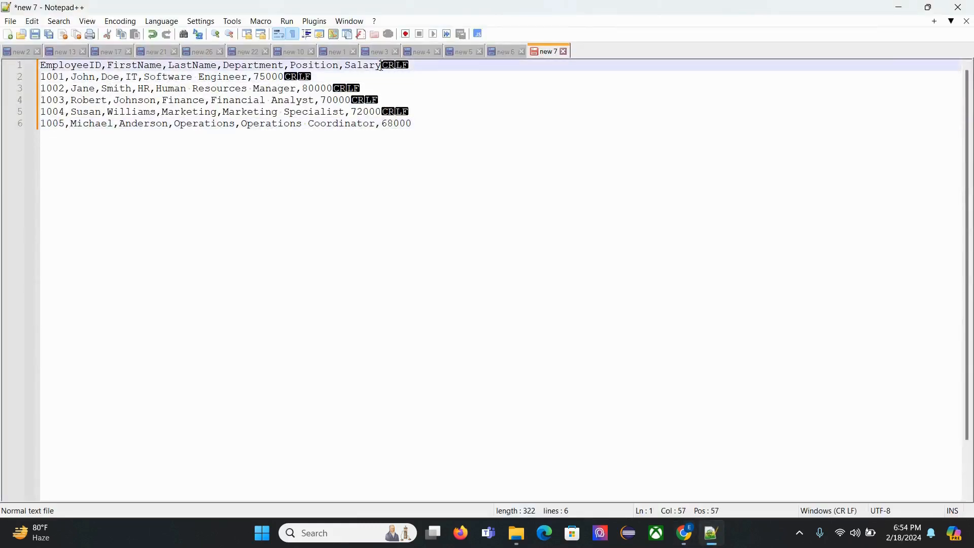
{"action": "left_click_drag", "start_coordinate": [381, 65], "coordinate": [369, 66]}
{"action": "left_click_drag", "start_coordinate": [426, 92], "coordinate": [4, 94]}
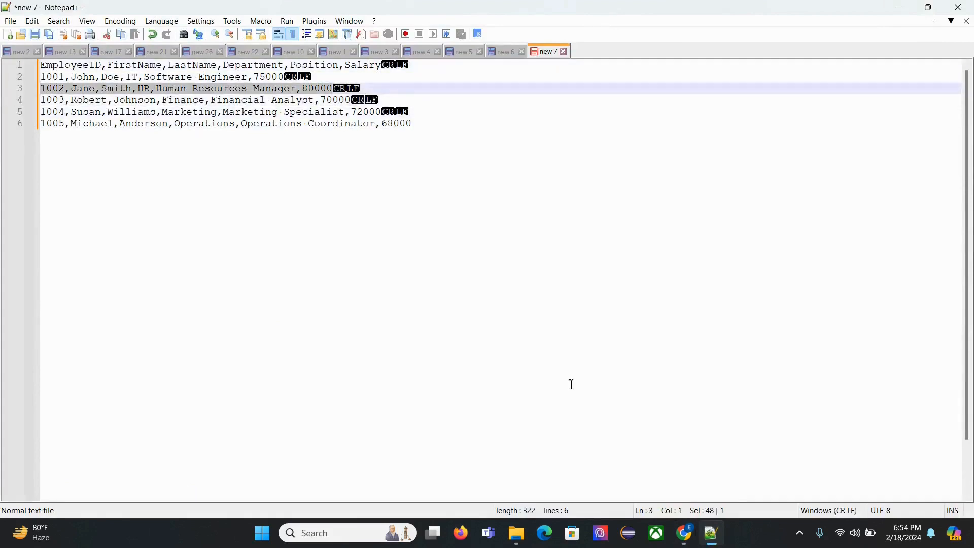
{"action": "left_click", "coordinate": [684, 532]}
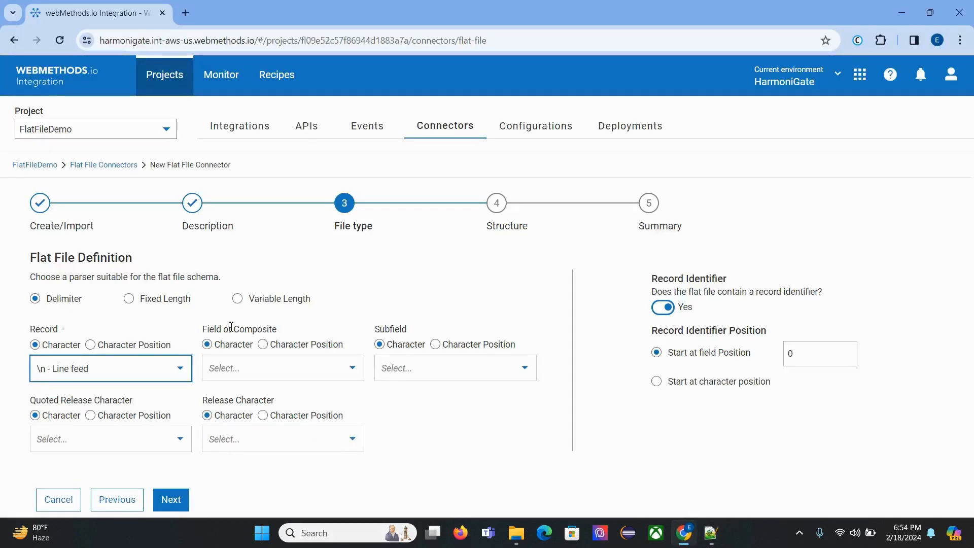
Step: Check the field separators in the Notepad++ sample data and set the connector's Field or Composite delimiter to Comma
{"action": "left_click", "coordinate": [709, 533]}
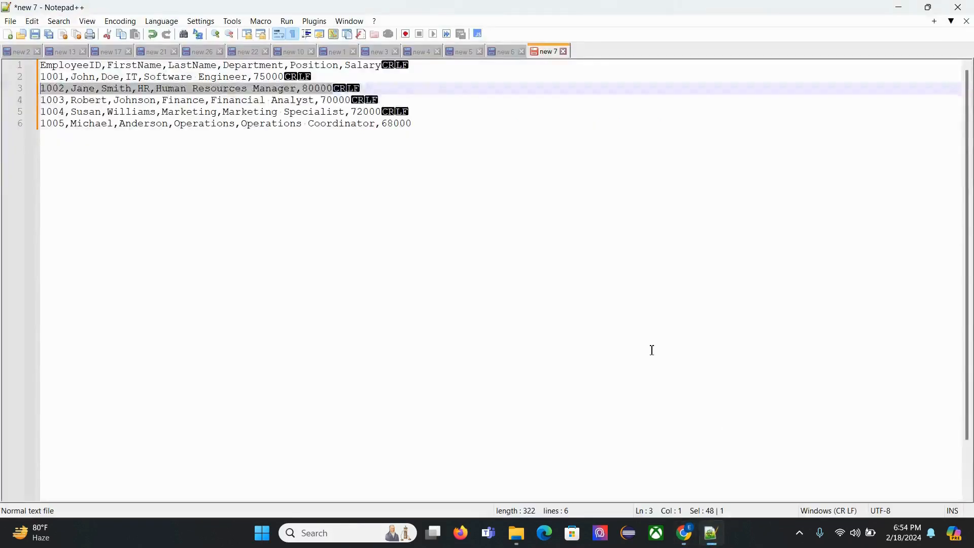
{"action": "left_click", "coordinate": [652, 350]}
{"action": "left_click_drag", "start_coordinate": [73, 113], "coordinate": [67, 111]}
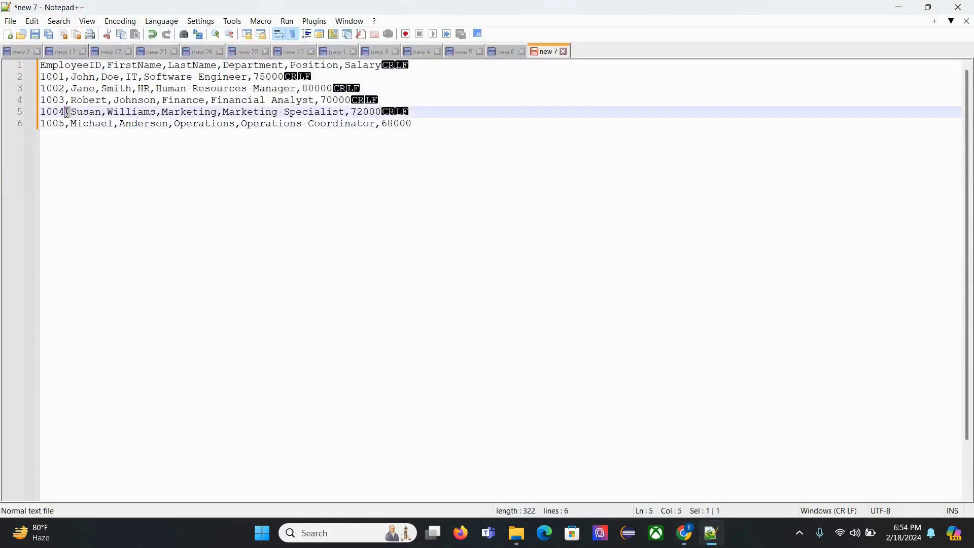
{"action": "left_click", "coordinate": [684, 533]}
{"action": "left_click", "coordinate": [294, 369]}
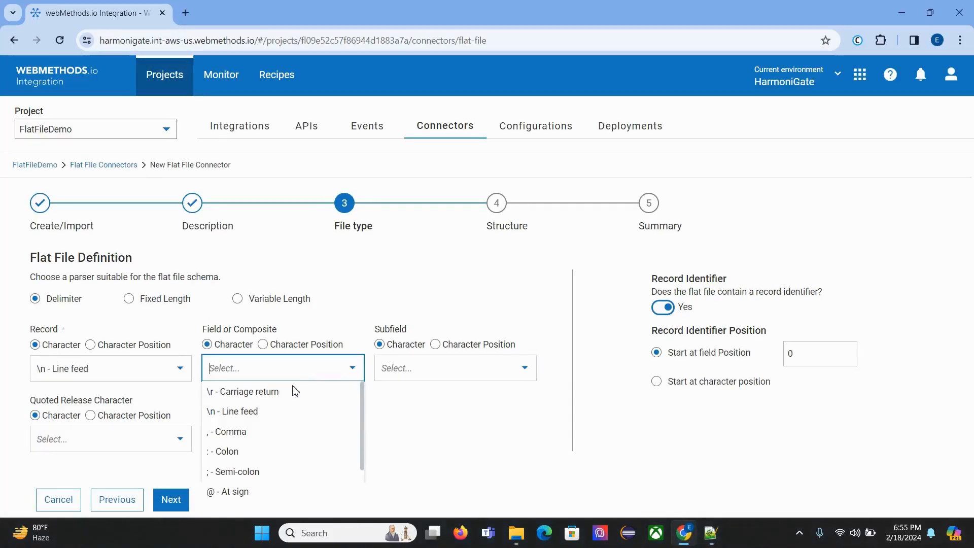
{"action": "left_click", "coordinate": [284, 435]}
{"action": "left_click", "coordinate": [528, 406]}
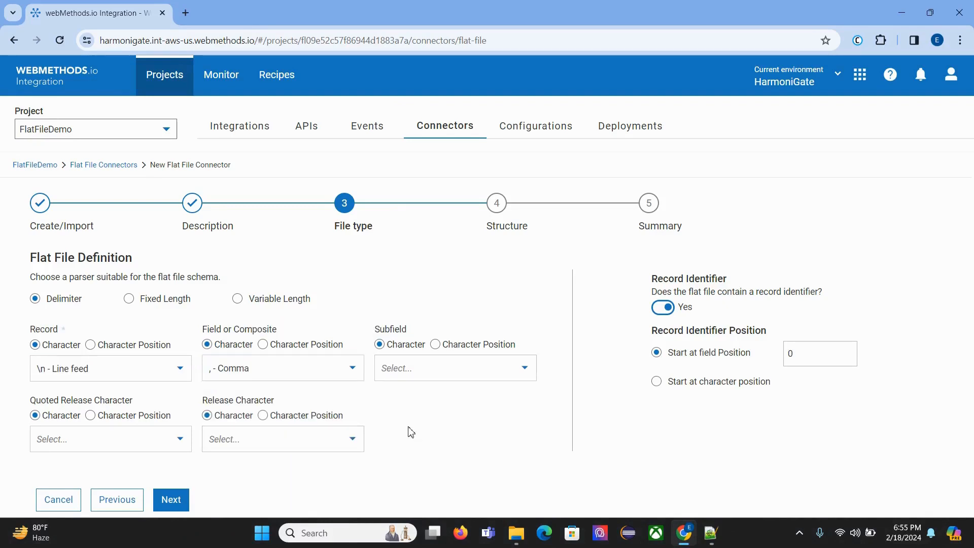
{"action": "left_click_drag", "start_coordinate": [380, 330], "coordinate": [426, 405]}
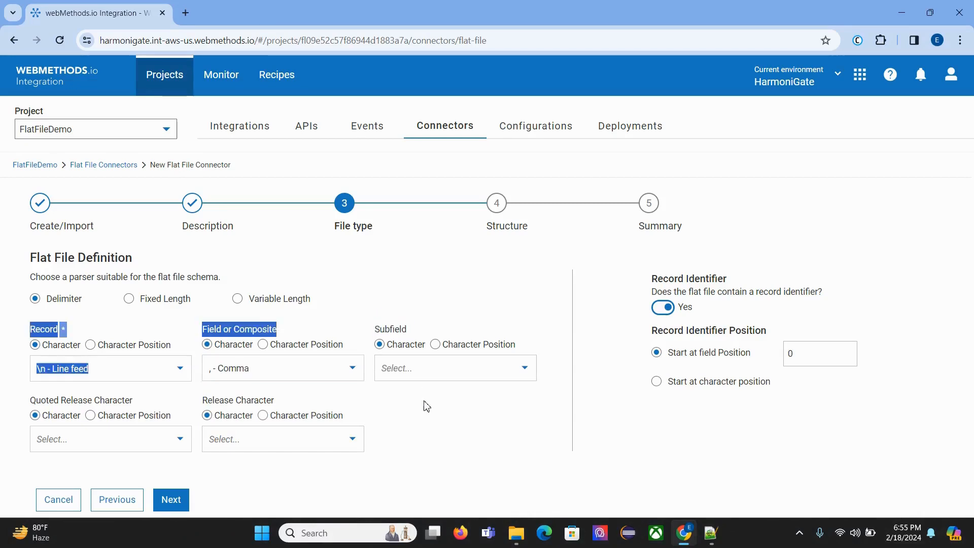
{"action": "left_click", "coordinate": [420, 435]}
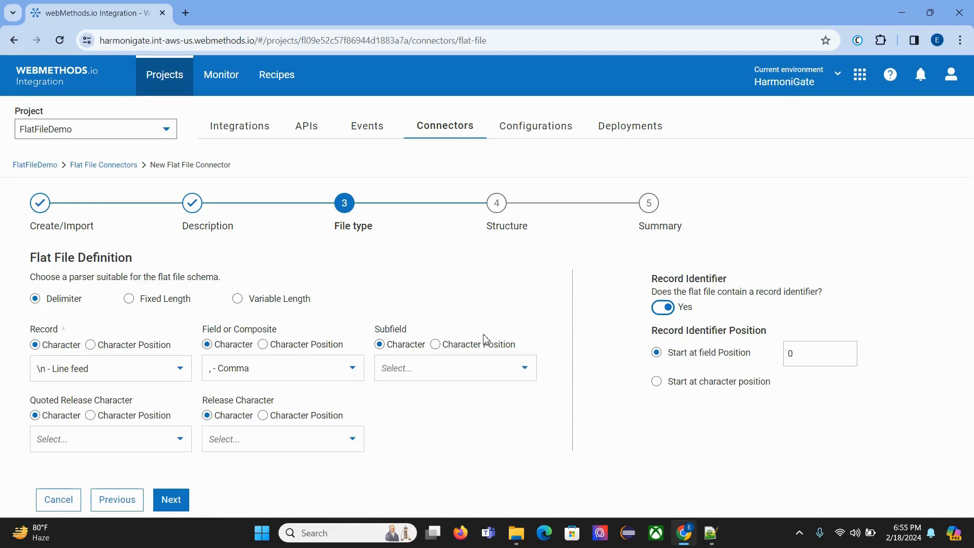
Step: Check the Notepad++ sample for a record identifier, set the connector's Record Identifier option to No and continue to the structure definition
{"action": "left_click_drag", "start_coordinate": [646, 283], "coordinate": [735, 285]}
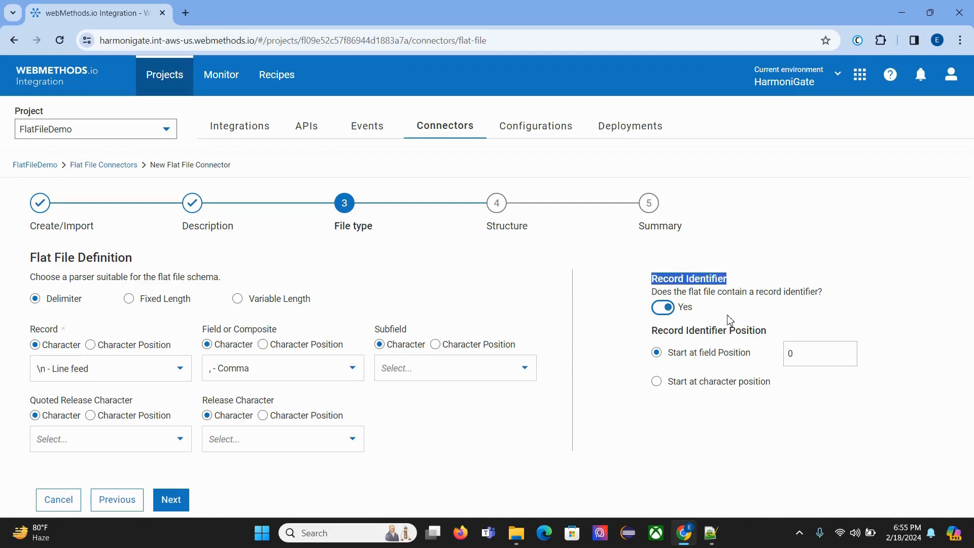
{"action": "left_click_drag", "start_coordinate": [643, 287], "coordinate": [750, 305]}
{"action": "left_click", "coordinate": [711, 532]}
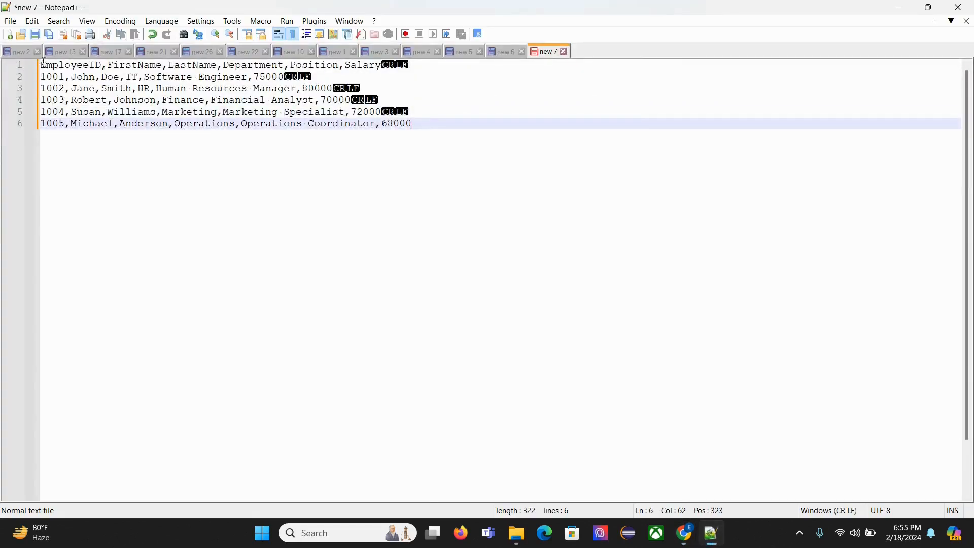
{"action": "left_click_drag", "start_coordinate": [42, 63], "coordinate": [55, 133]}
{"action": "left_click", "coordinate": [580, 415]}
{"action": "left_click", "coordinate": [683, 532]}
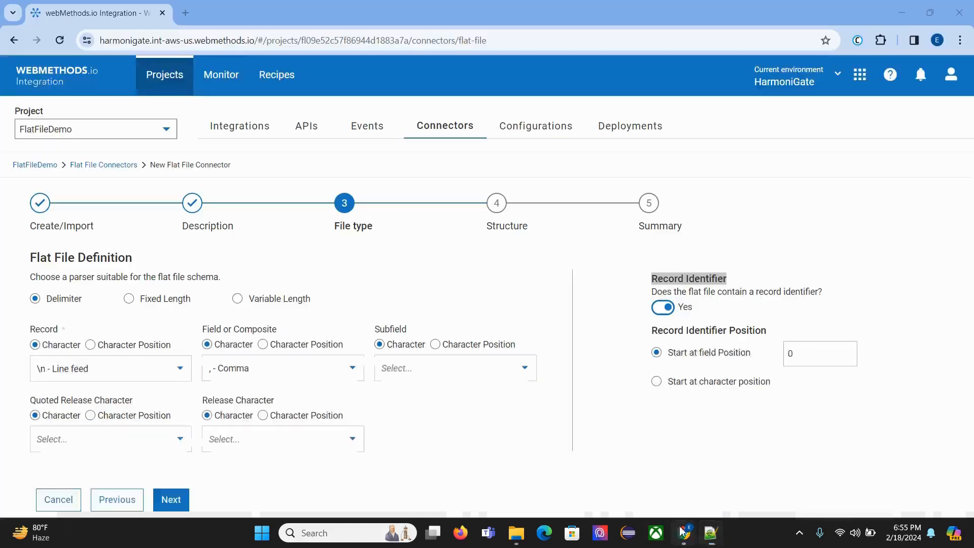
{"action": "left_click", "coordinate": [659, 310]}
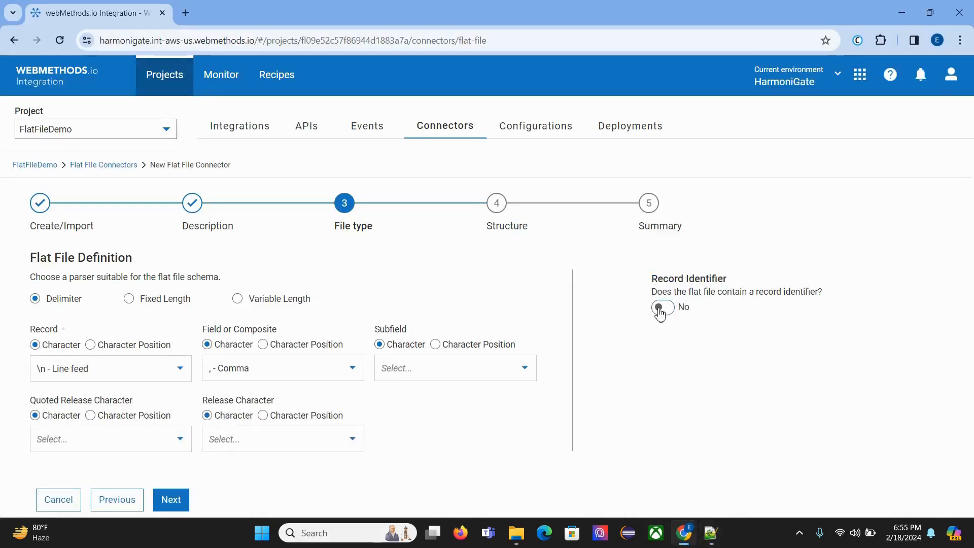
{"action": "left_click", "coordinate": [170, 499]}
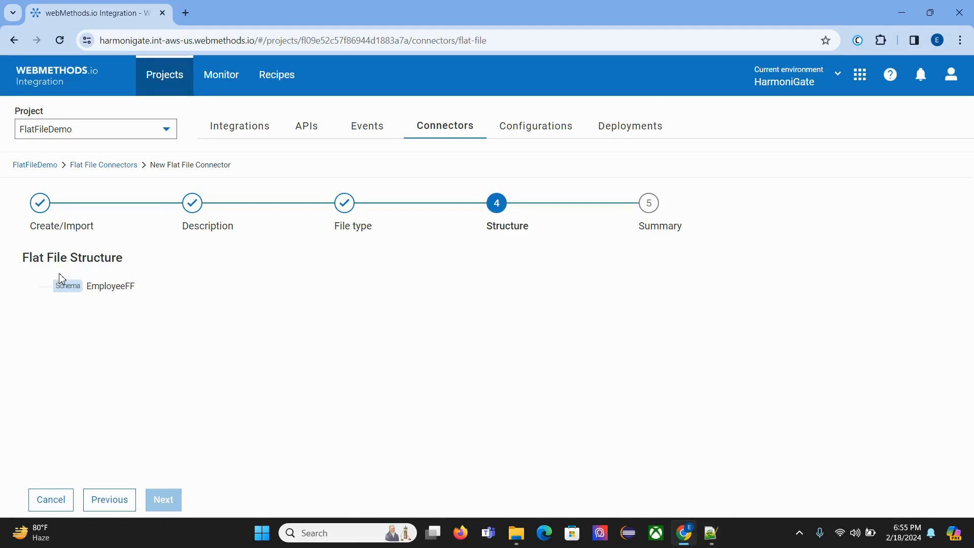
Step: Add a record under the EmployeeFF schema in the flat file structure
{"action": "left_click_drag", "start_coordinate": [72, 259], "coordinate": [159, 263]}
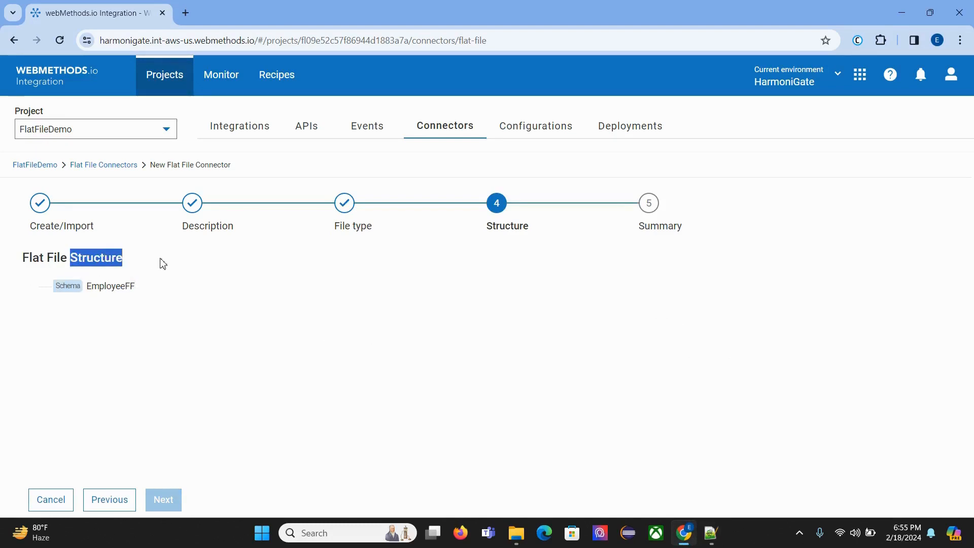
{"action": "left_click", "coordinate": [163, 263]}
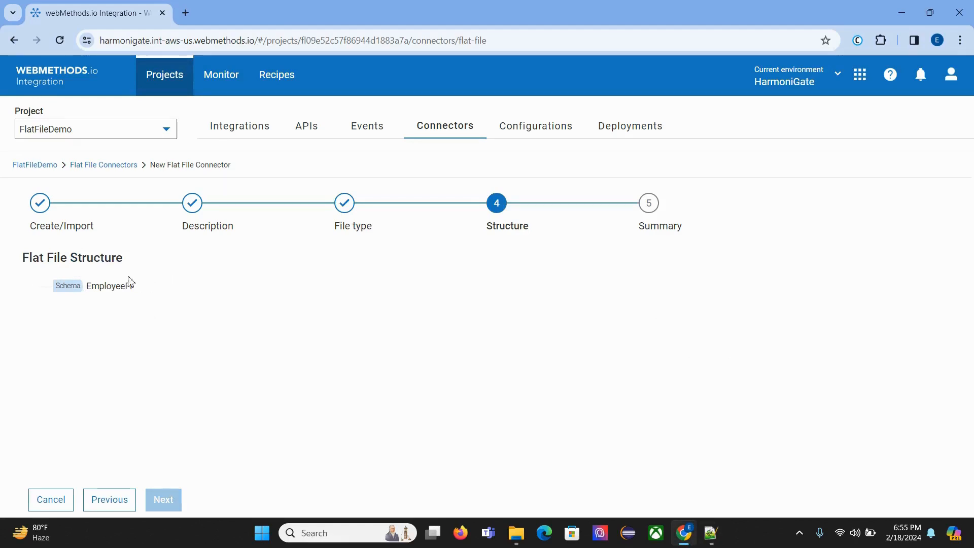
{"action": "left_click_drag", "start_coordinate": [21, 249], "coordinate": [131, 268]}
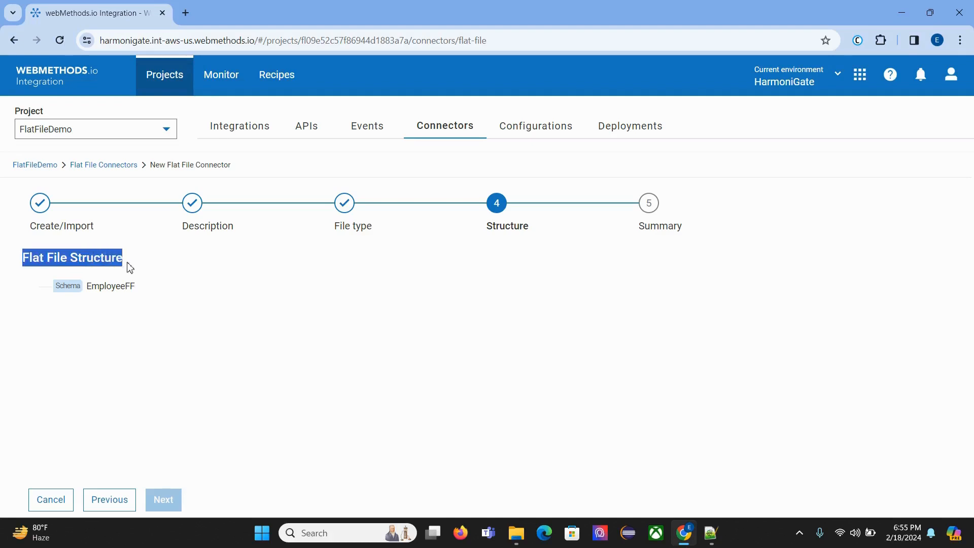
{"action": "mouse_move", "coordinate": [74, 289]}
{"action": "left_click", "coordinate": [156, 280]}
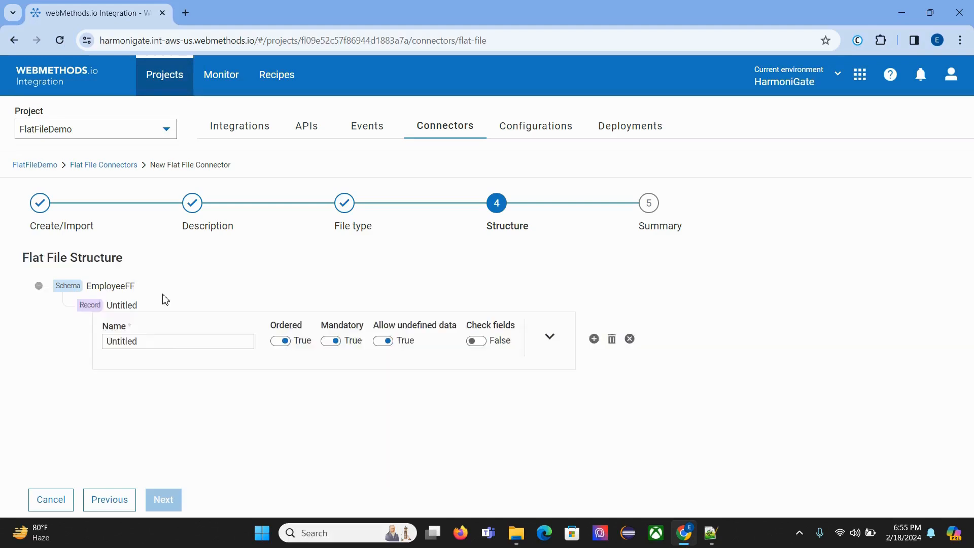
{"action": "left_click_drag", "start_coordinate": [89, 305], "coordinate": [187, 335]}
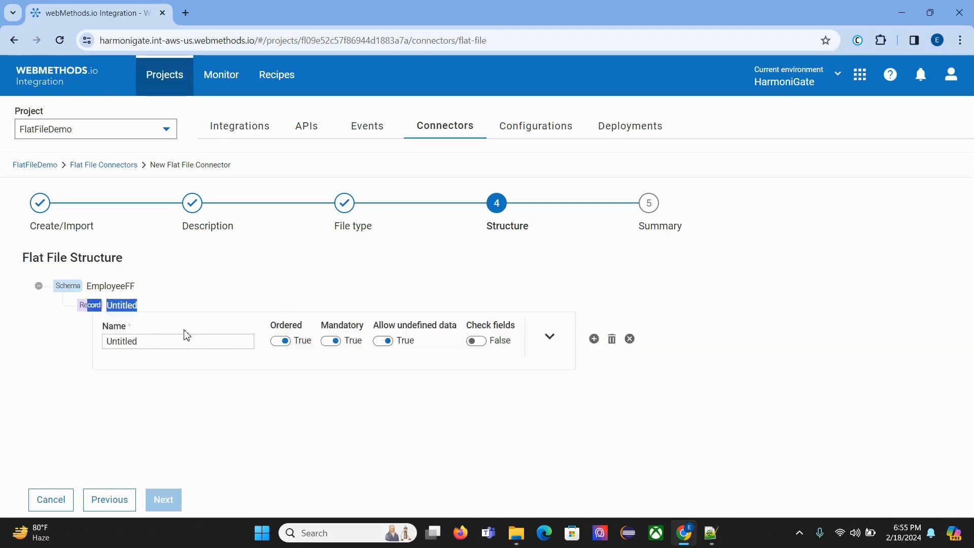
Step: Choose Record definition as the new record's element type and name the record Employee
{"action": "left_click", "coordinate": [549, 337]}
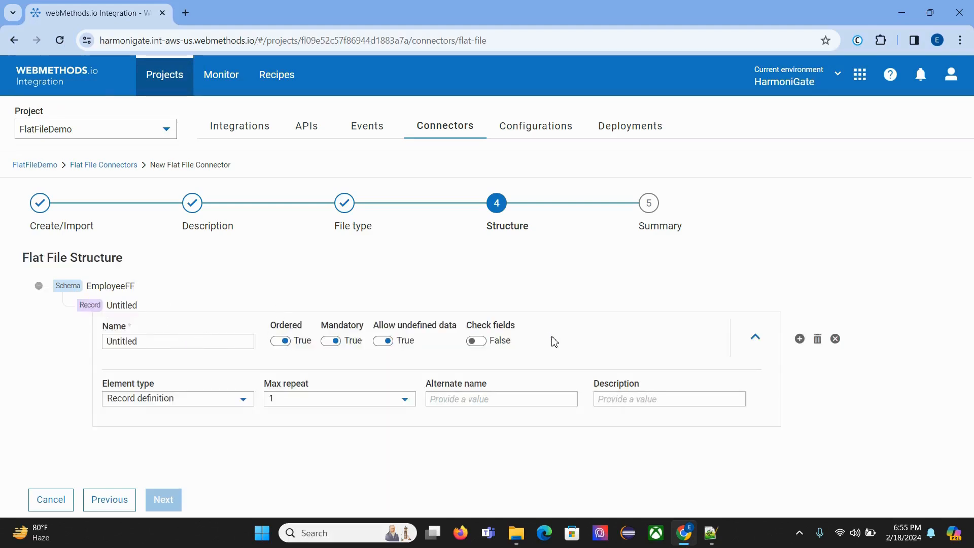
{"action": "left_click", "coordinate": [188, 398]}
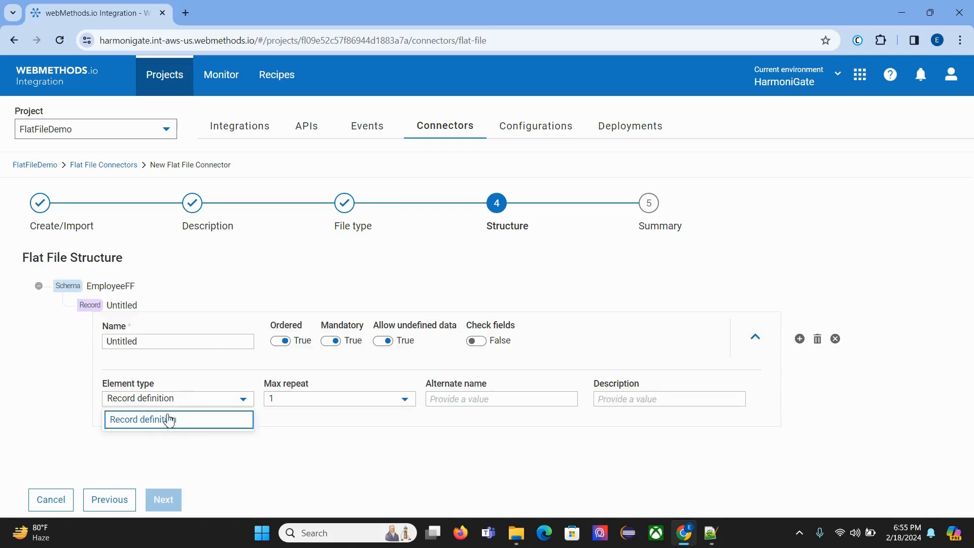
{"action": "left_click", "coordinate": [208, 425]}
{"action": "double_click", "coordinate": [208, 345]}
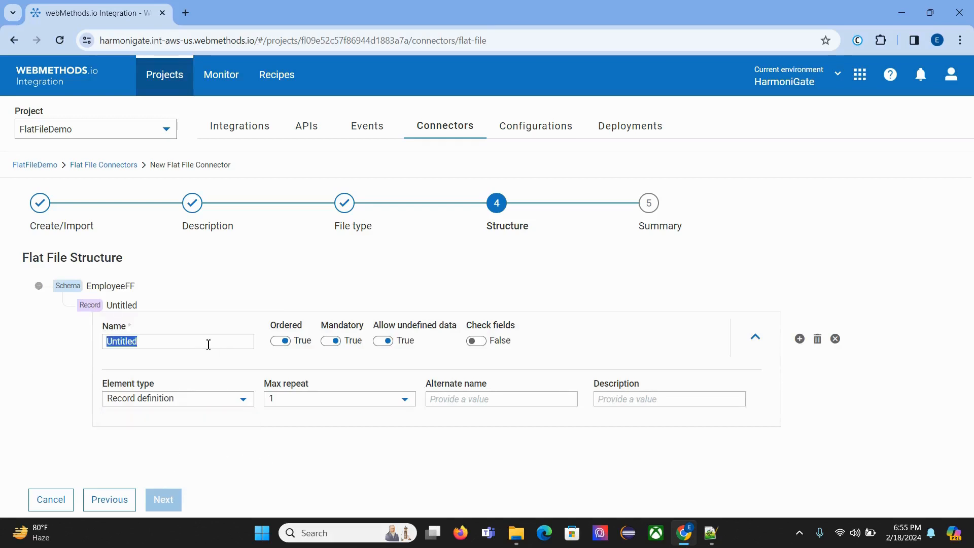
{"action": "type", "text": "Employe"}
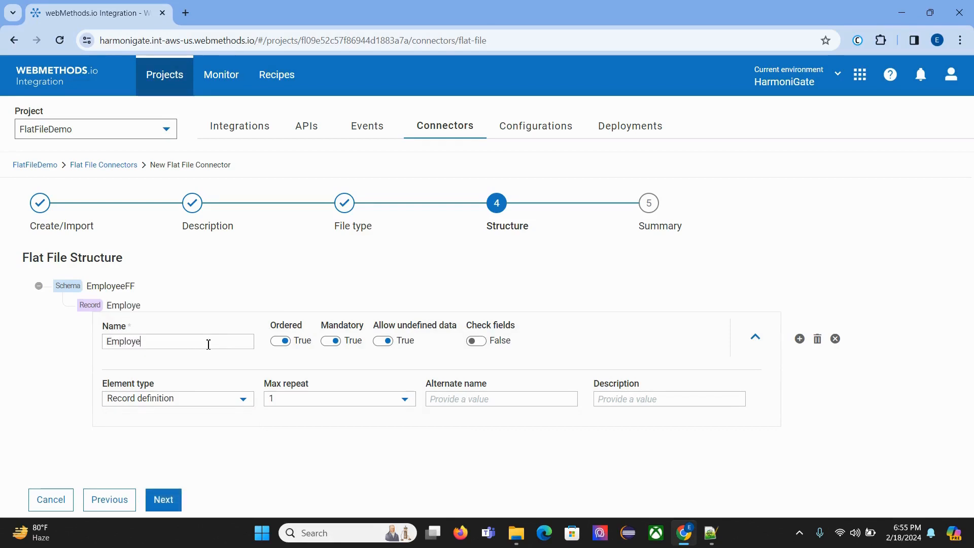
{"action": "type", "text": "e"}
Step: Set the Employee record's Max repeat to Unlimited, checking it against the data rows in Notepad++
{"action": "left_click_drag", "start_coordinate": [264, 388], "coordinate": [373, 385]}
{"action": "left_click", "coordinate": [378, 398]}
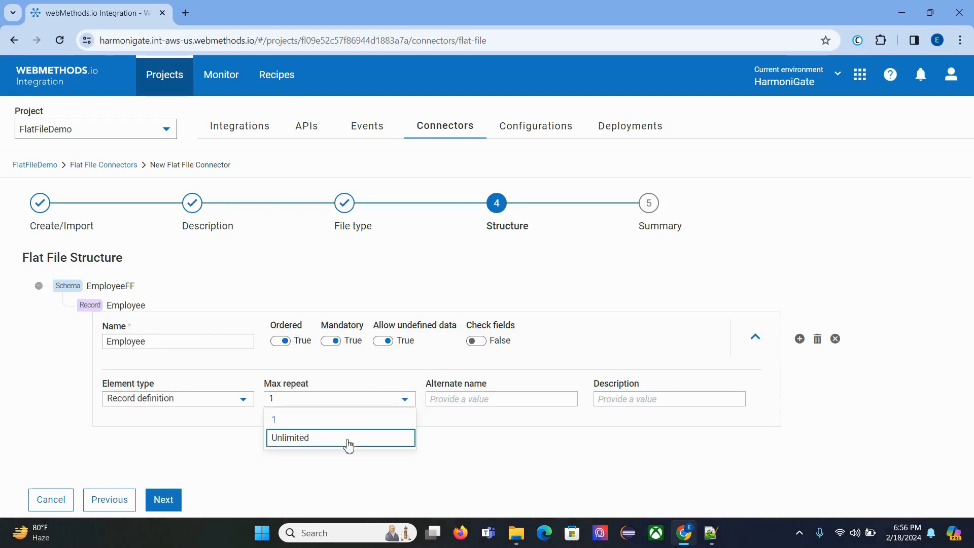
{"action": "left_click", "coordinate": [405, 444]}
{"action": "left_click", "coordinate": [719, 539]}
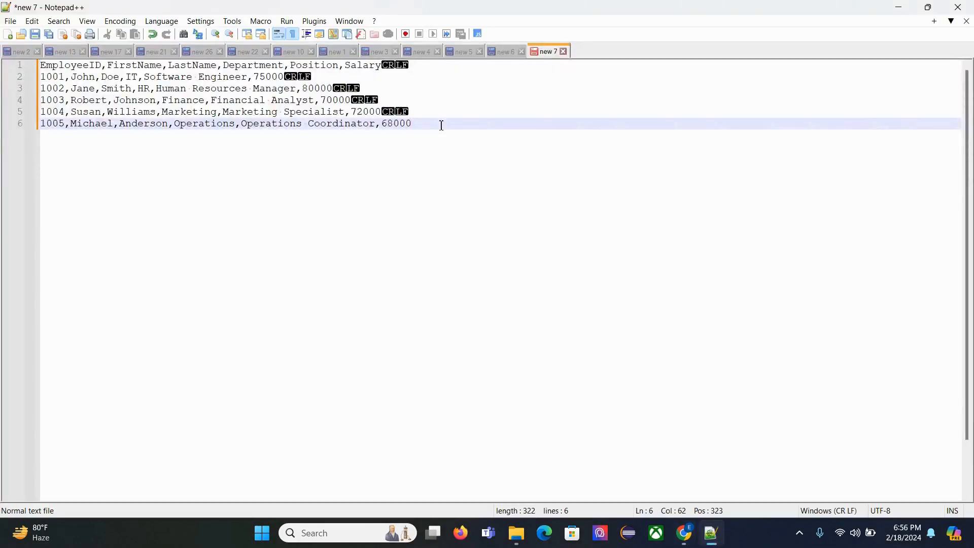
{"action": "left_click_drag", "start_coordinate": [441, 125], "coordinate": [5, 76]}
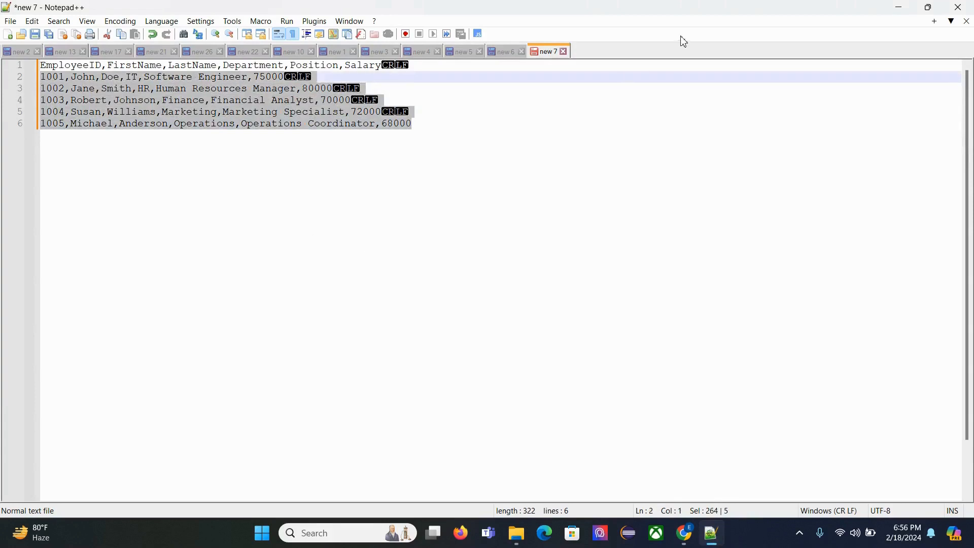
{"action": "left_click", "coordinate": [484, 163]}
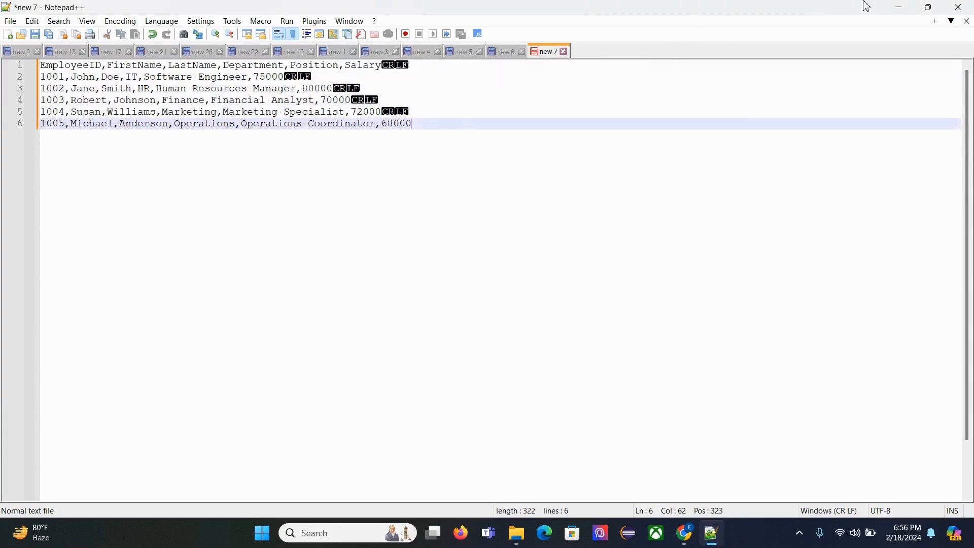
{"action": "left_click", "coordinate": [898, 7]}
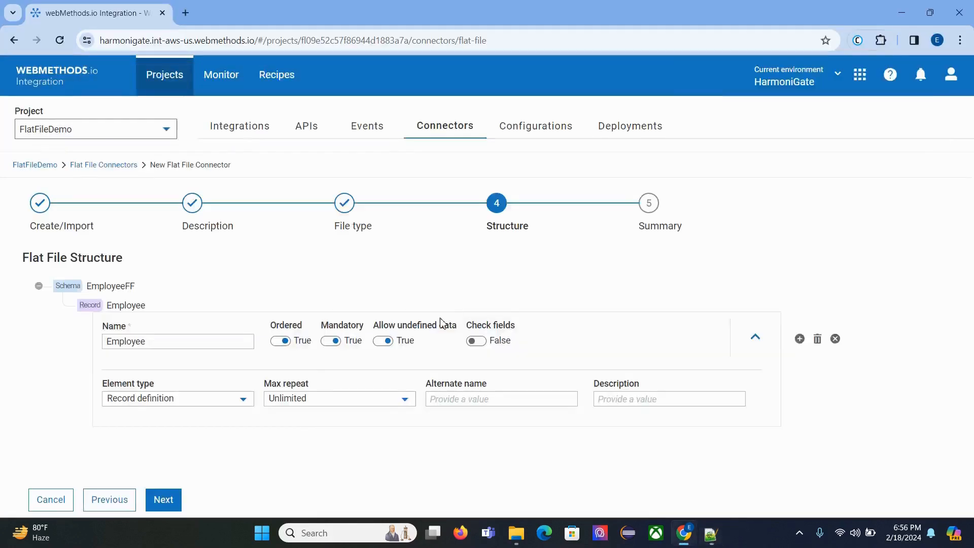
{"action": "left_click", "coordinate": [333, 402]}
{"action": "left_click", "coordinate": [336, 441]}
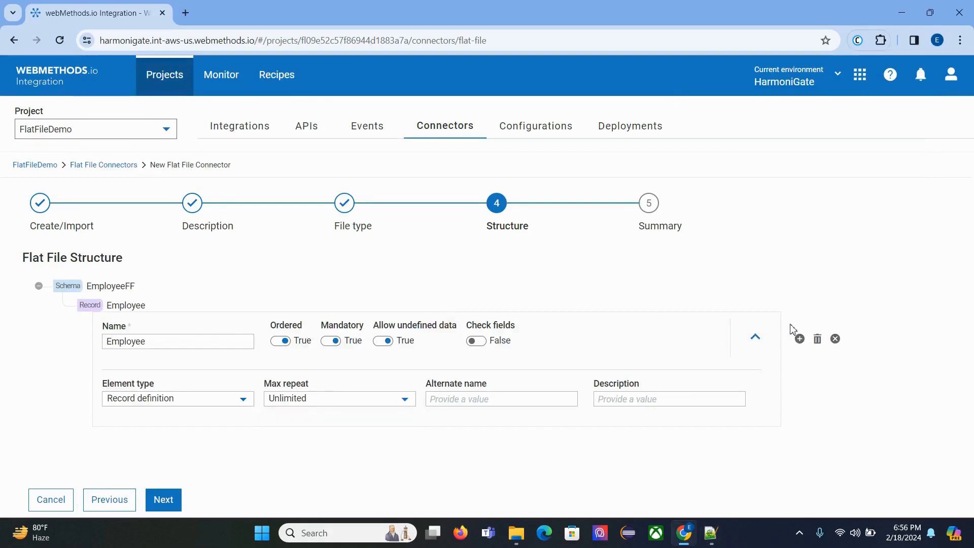
Step: Check the employee ID values in Notepad++ and add a child element under the connector's Employee record
{"action": "left_click", "coordinate": [710, 532]}
{"action": "double_click", "coordinate": [60, 124]}
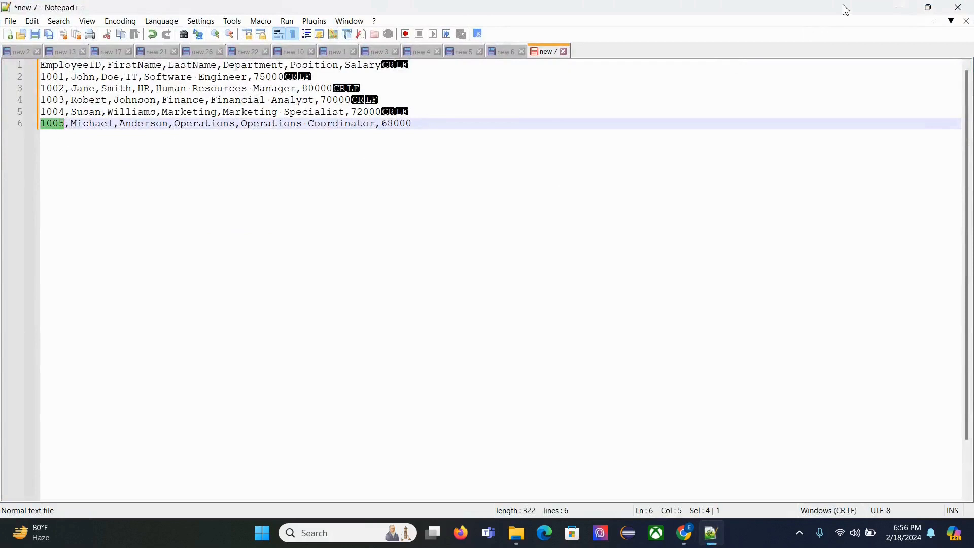
{"action": "left_click", "coordinate": [899, 7]}
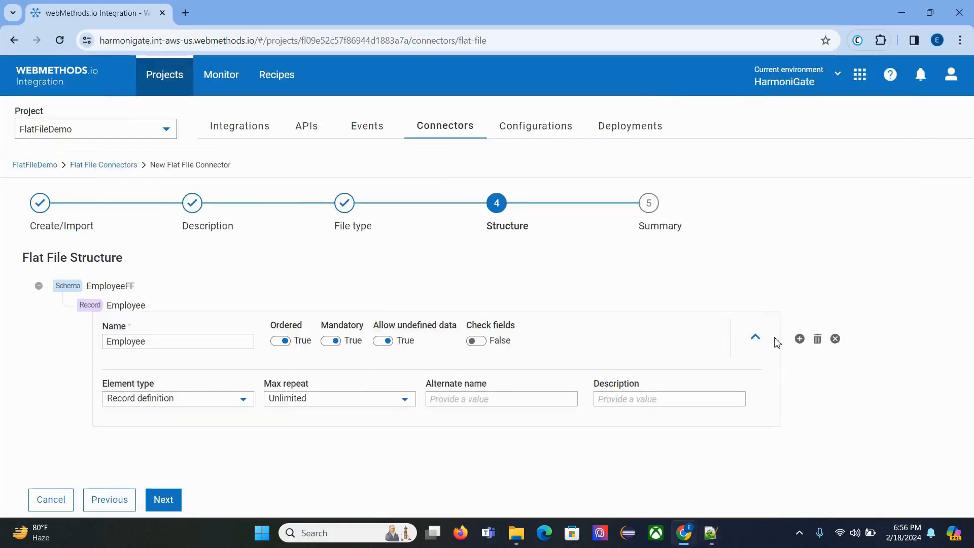
{"action": "left_click", "coordinate": [799, 339]}
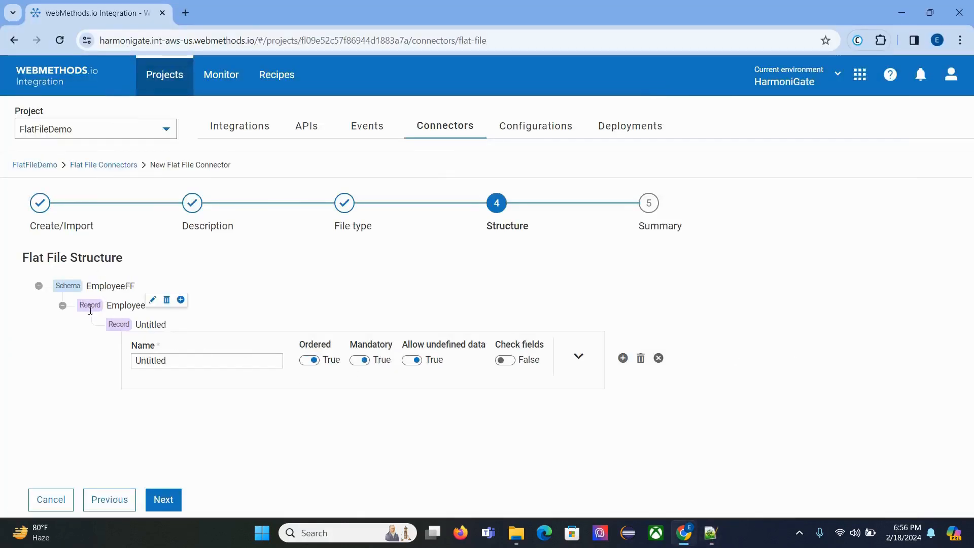
Step: Set the element type of the new child under the Employee record to Field definition
{"action": "left_click", "coordinate": [579, 358]}
{"action": "left_click", "coordinate": [254, 421]}
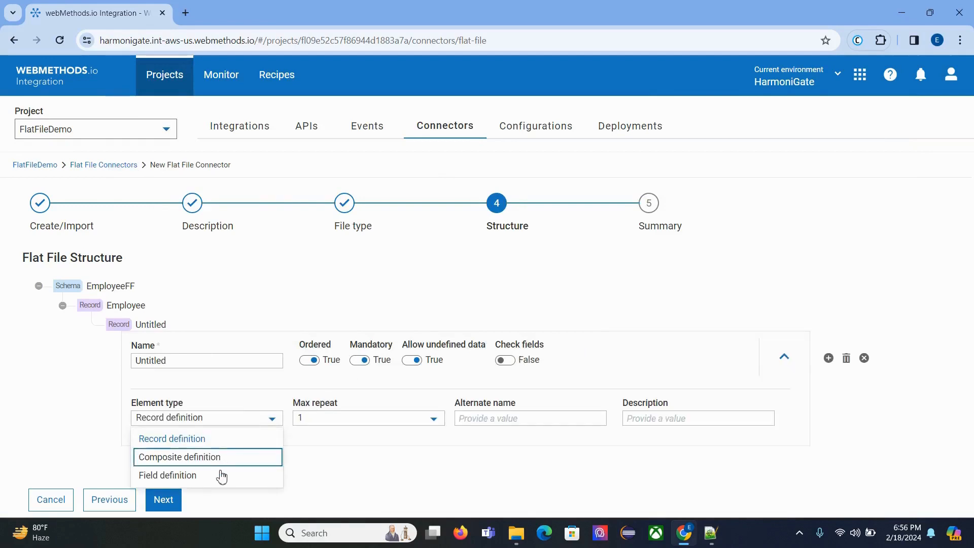
{"action": "left_click", "coordinate": [223, 473]}
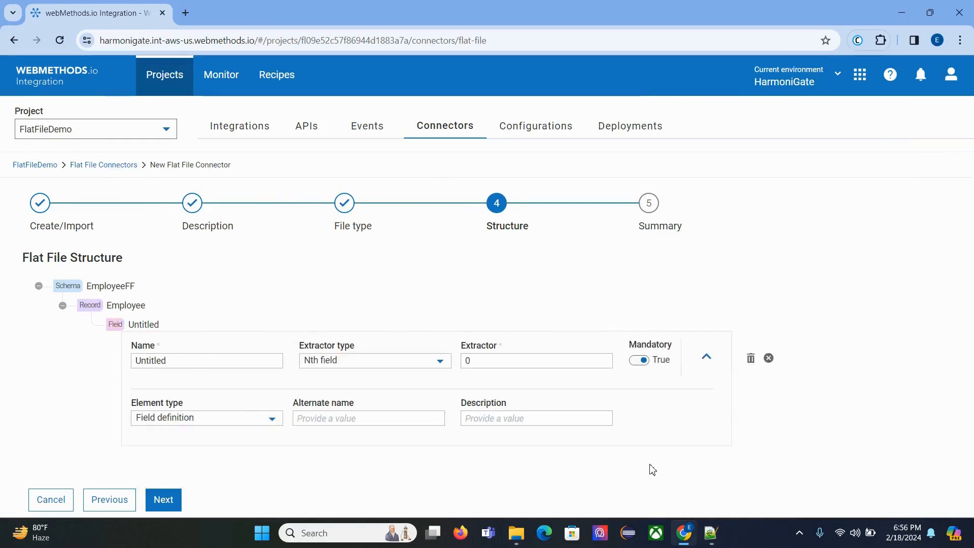
Step: Name the field EmployeeID, copied from the Notepad++ header row, and review its extractor and Mandatory setting
{"action": "left_click", "coordinate": [710, 532]}
{"action": "left_click", "coordinate": [82, 66]}
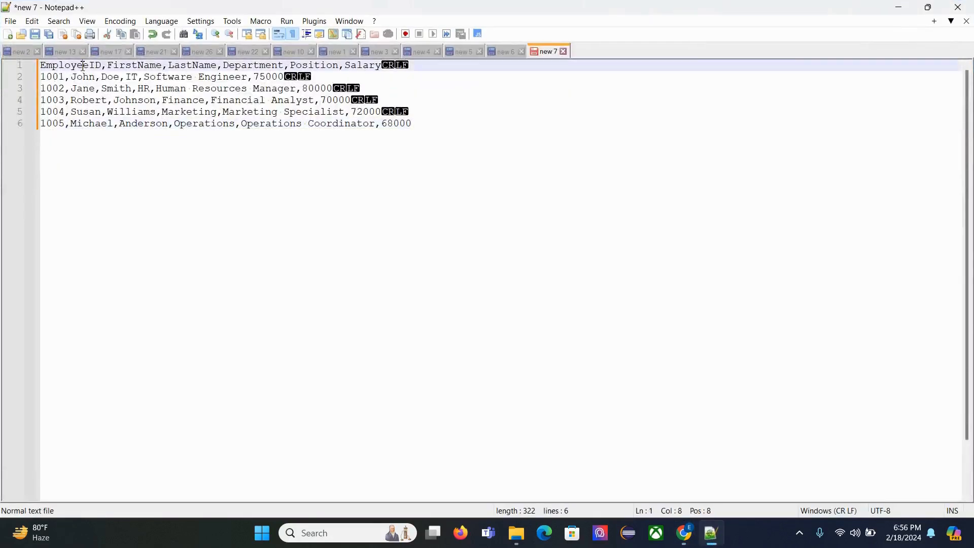
{"action": "double_click", "coordinate": [82, 66]}
{"action": "key", "text": "ctrl+c"}
{"action": "left_click", "coordinate": [683, 534]}
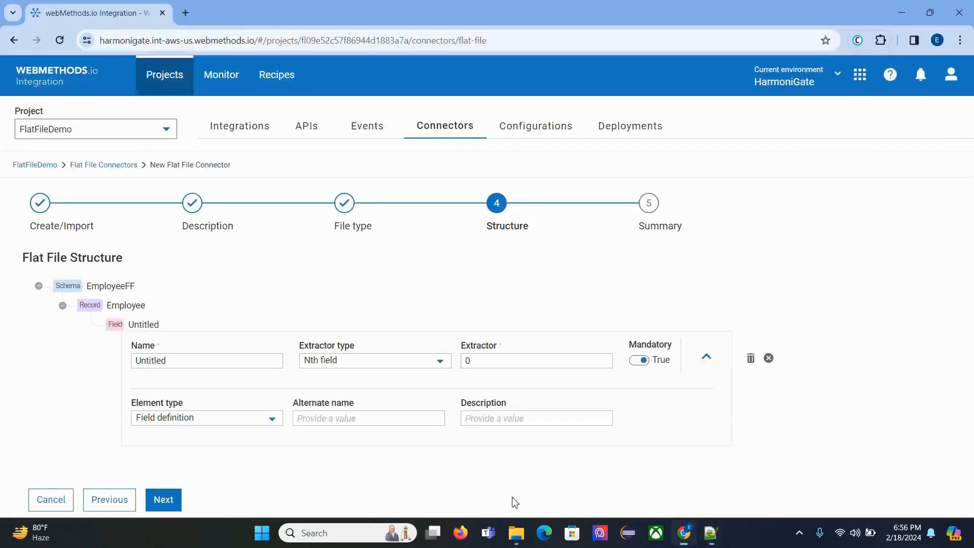
{"action": "double_click", "coordinate": [222, 369]}
{"action": "key", "text": "ctrl+v"}
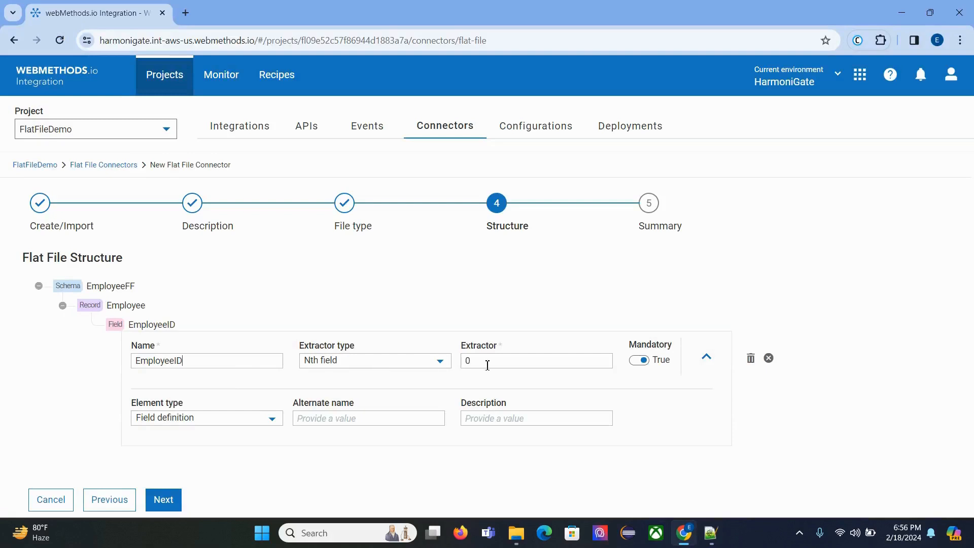
{"action": "left_click_drag", "start_coordinate": [492, 364], "coordinate": [455, 361]}
{"action": "left_click_drag", "start_coordinate": [627, 346], "coordinate": [668, 369]}
{"action": "left_click", "coordinate": [668, 384]}
{"action": "left_click_drag", "start_coordinate": [627, 345], "coordinate": [665, 363]}
{"action": "left_click", "coordinate": [613, 300]}
Step: Add another child element under the Employee record and check the remaining column names in the Notepad++ header row
{"action": "left_click", "coordinate": [181, 301]}
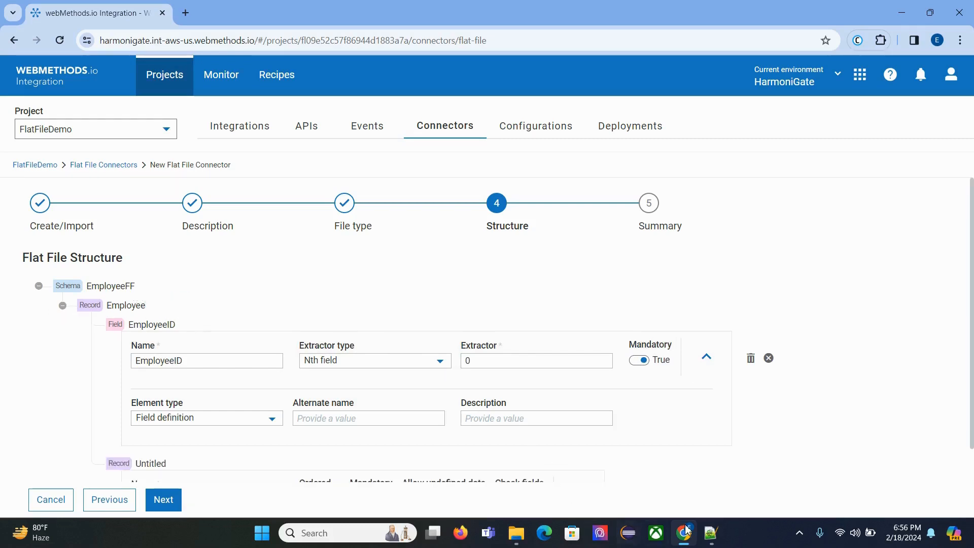
{"action": "left_click", "coordinate": [710, 542]}
{"action": "left_click", "coordinate": [127, 66]}
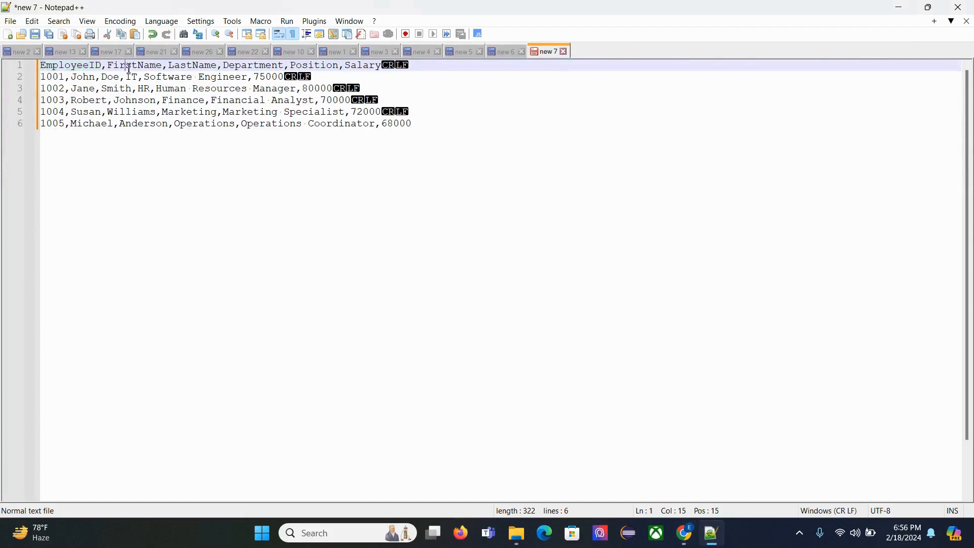
{"action": "left_click", "coordinate": [197, 70]}
{"action": "left_click", "coordinate": [309, 67]}
{"action": "left_click", "coordinate": [899, 8]}
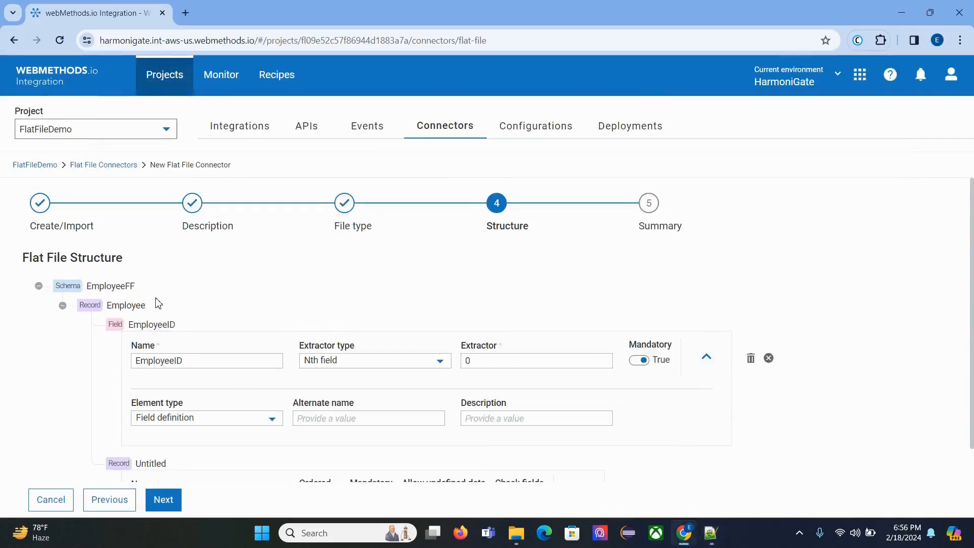
Step: Add four more child elements under the Employee record for the remaining header columns
{"action": "scroll", "coordinate": [156, 284], "scroll_direction": "down", "scroll_amount": 2}
{"action": "scroll", "coordinate": [193, 244], "scroll_direction": "up", "scroll_amount": 2}
{"action": "mouse_move", "coordinate": [143, 305]}
{"action": "left_click", "coordinate": [182, 301]}
{"action": "left_click", "coordinate": [182, 302]}
{"action": "left_click", "coordinate": [182, 302]}
{"action": "left_click", "coordinate": [182, 302]}
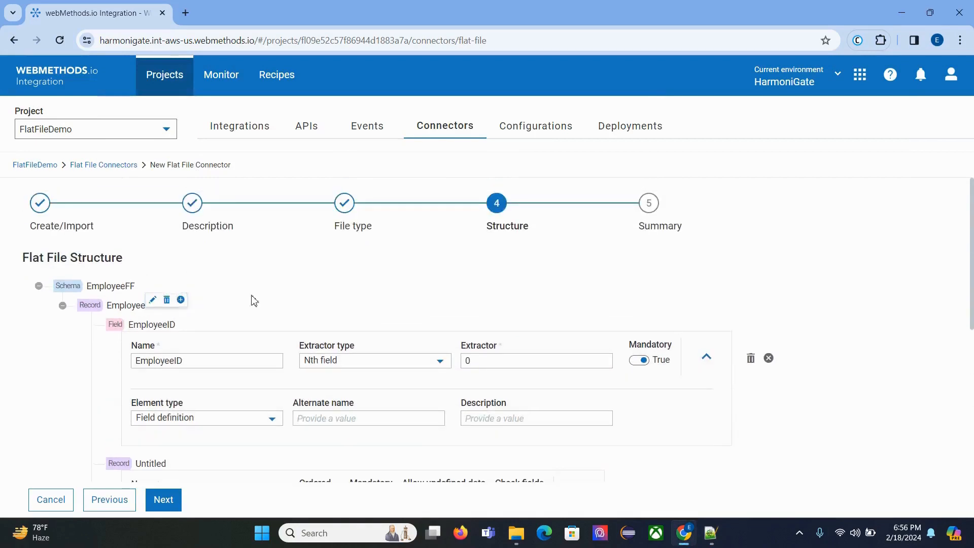
{"action": "scroll", "coordinate": [296, 312], "scroll_direction": "down", "scroll_amount": 6}
{"action": "scroll", "coordinate": [318, 326], "scroll_direction": "up", "scroll_amount": 7}
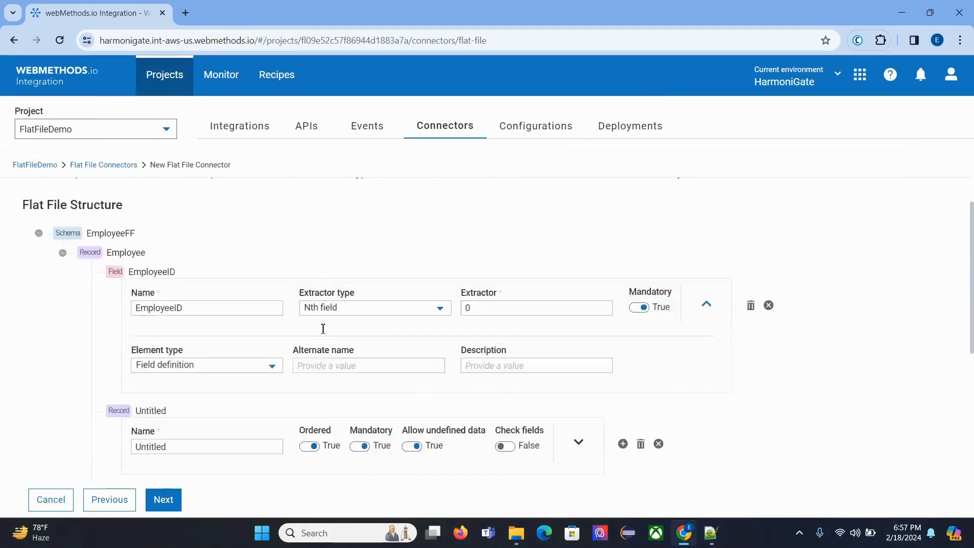
Step: Name the first untitled child element FirstName, copied from the Notepad++ header row
{"action": "scroll", "coordinate": [221, 287], "scroll_direction": "down", "scroll_amount": 1}
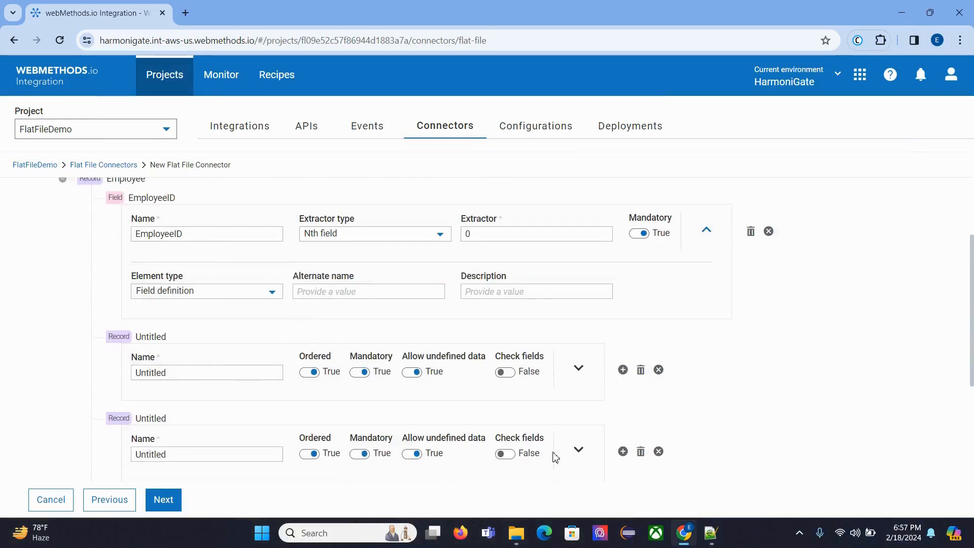
{"action": "left_click", "coordinate": [710, 533]}
{"action": "double_click", "coordinate": [131, 68]}
{"action": "key", "text": "ctrl+c"}
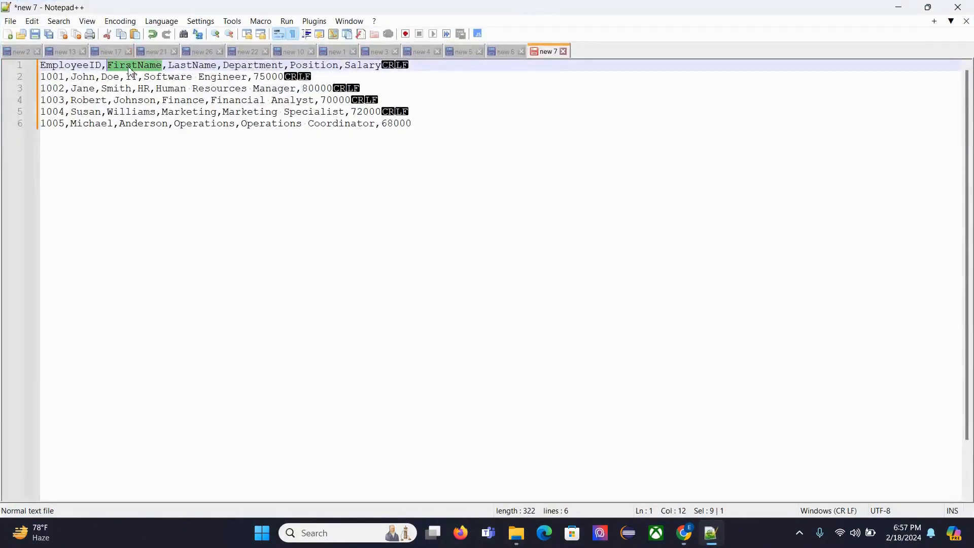
{"action": "left_click", "coordinate": [683, 533]}
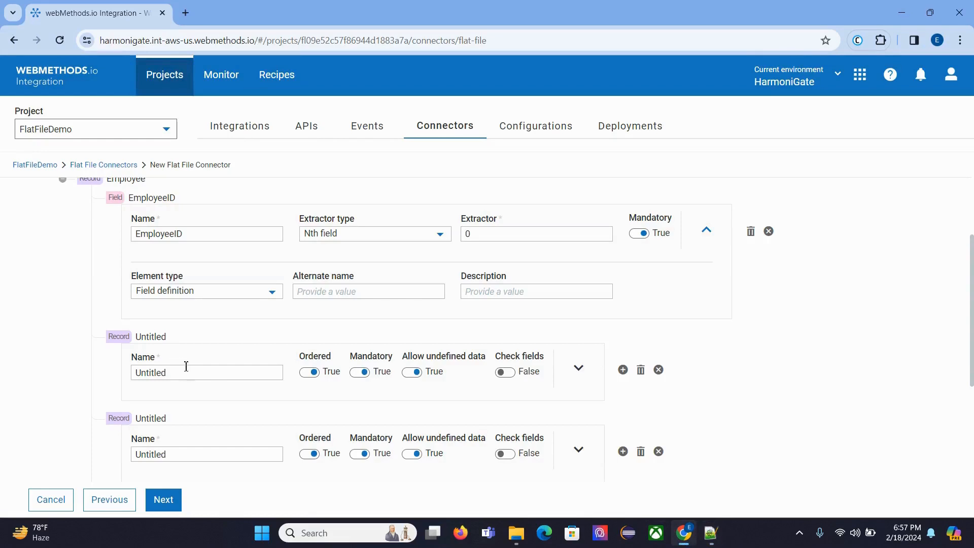
{"action": "left_click_drag", "start_coordinate": [186, 365], "coordinate": [109, 372]}
{"action": "key", "text": "ctrl+v"}
Step: Change the FirstName element to a Field definition and set its extractor to 1
{"action": "left_click", "coordinate": [579, 369]}
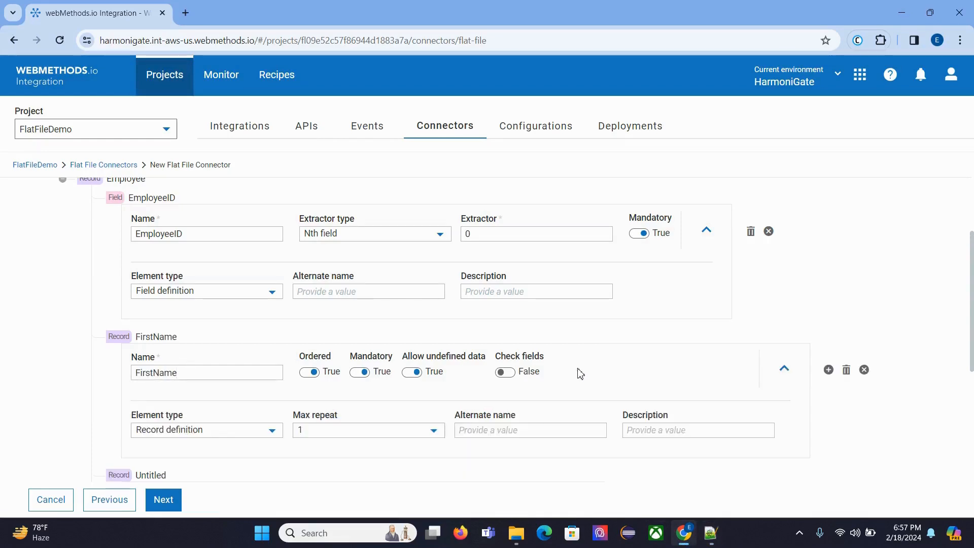
{"action": "scroll", "coordinate": [195, 355], "scroll_direction": "down", "scroll_amount": 3}
{"action": "left_click", "coordinate": [193, 244]}
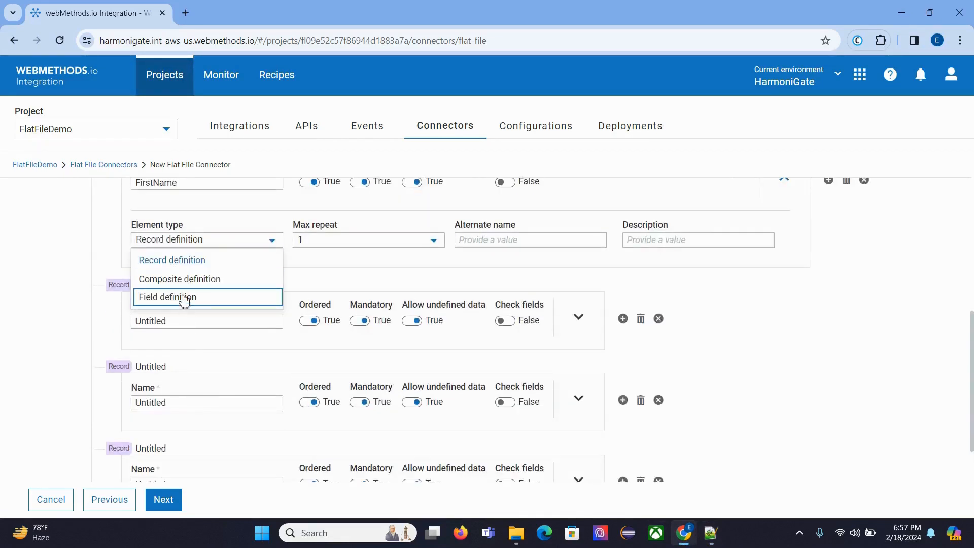
{"action": "left_click", "coordinate": [185, 299]}
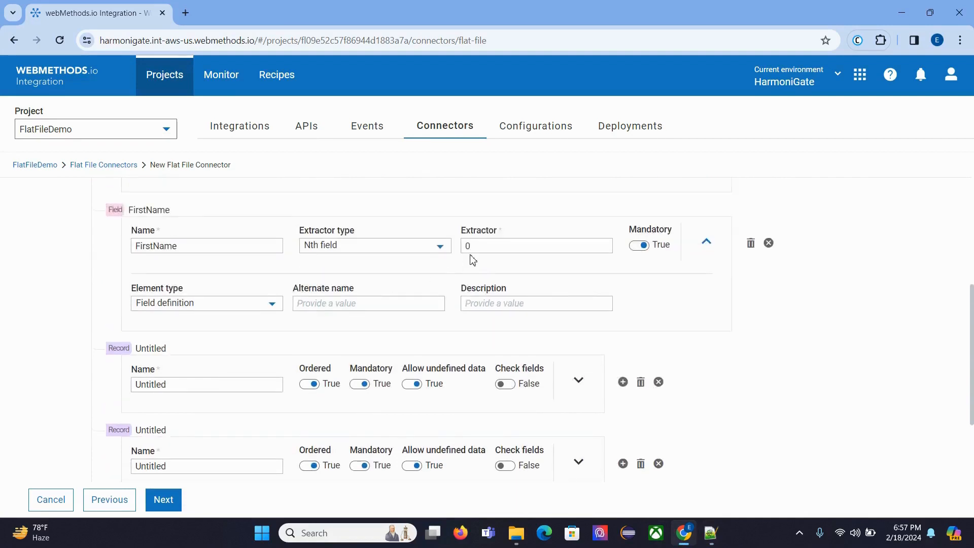
{"action": "left_click_drag", "start_coordinate": [469, 247], "coordinate": [455, 245]}
{"action": "type", "text": "1"}
{"action": "scroll", "coordinate": [147, 294], "scroll_direction": "up", "scroll_amount": 4}
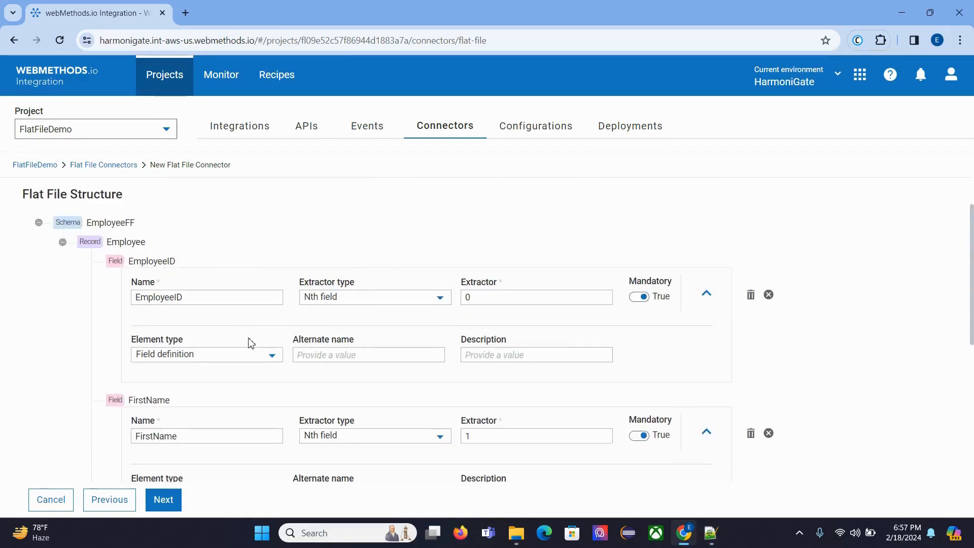
{"action": "scroll", "coordinate": [250, 342], "scroll_direction": "down", "scroll_amount": 1}
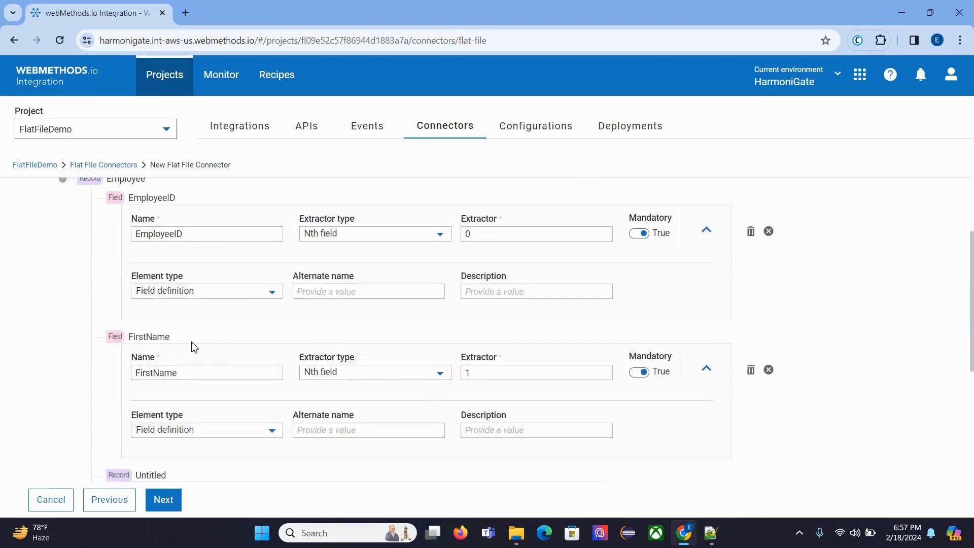
Step: Name the untitled child element below FirstName LastName, copied from the Notepad++ header row
{"action": "scroll", "coordinate": [194, 347], "scroll_direction": "down", "scroll_amount": 3}
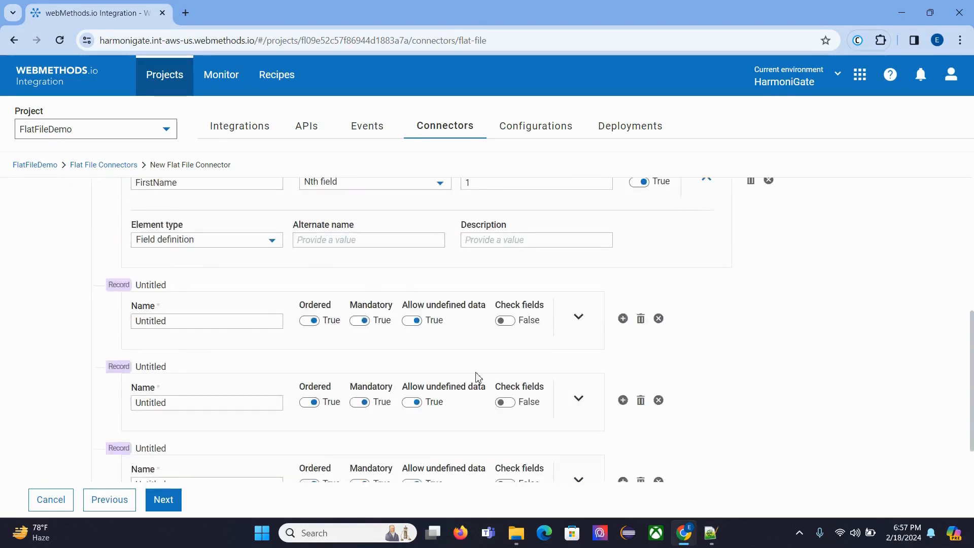
{"action": "left_click", "coordinate": [711, 533]}
{"action": "double_click", "coordinate": [201, 65]}
{"action": "key", "text": "ctrl+c"}
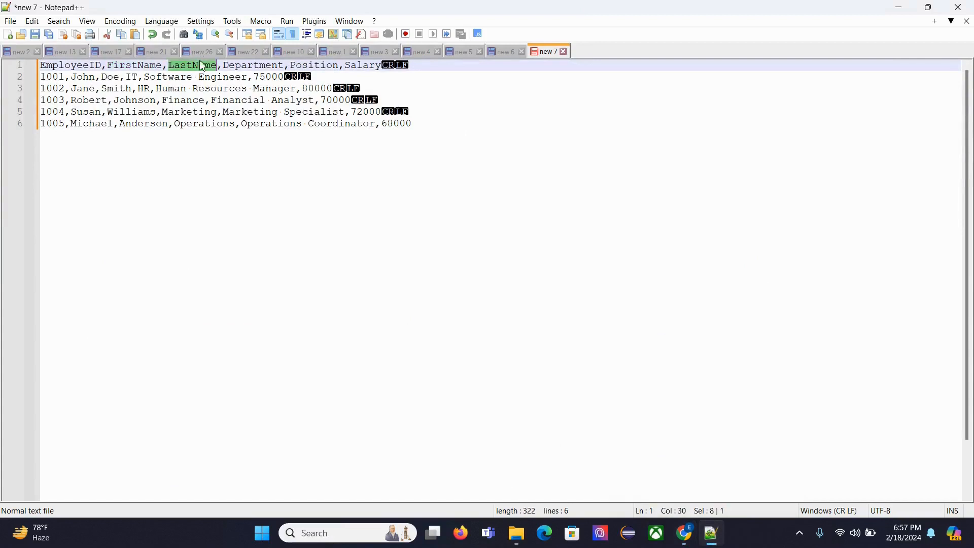
{"action": "left_click", "coordinate": [695, 541]}
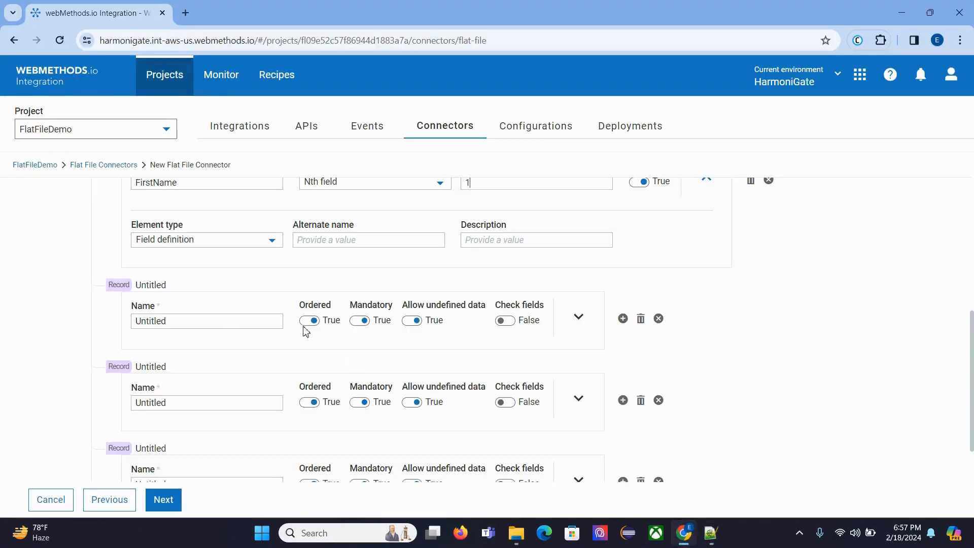
{"action": "double_click", "coordinate": [230, 321]}
{"action": "key", "text": "ctrl+v"}
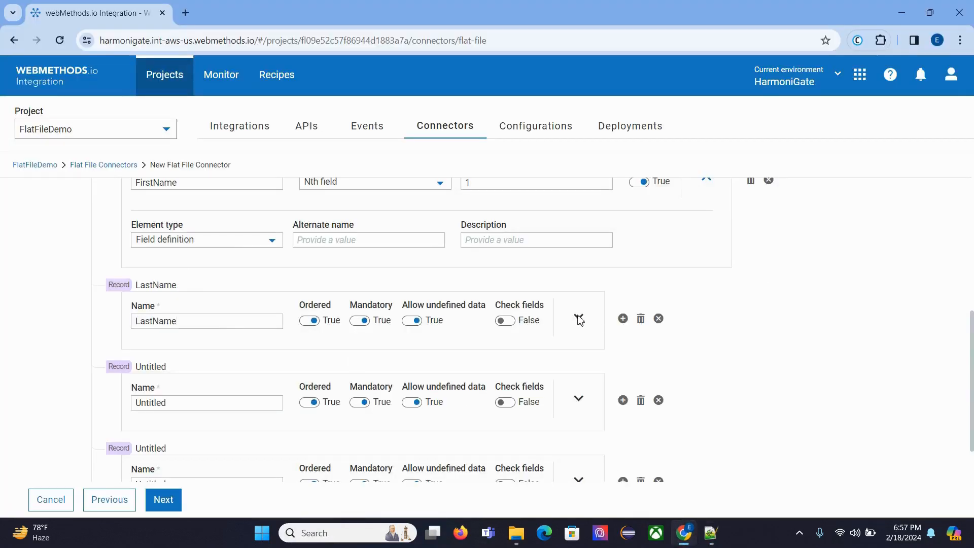
Step: Change the LastName element to a Field definition and set its extractor to 2
{"action": "left_click", "coordinate": [579, 318]}
{"action": "left_click", "coordinate": [200, 384]}
{"action": "left_click", "coordinate": [191, 437]}
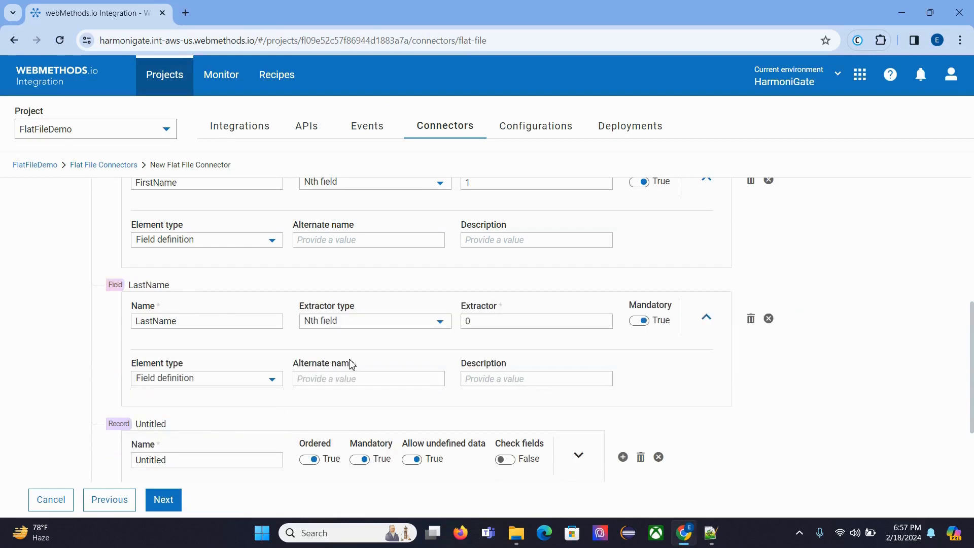
{"action": "left_click_drag", "start_coordinate": [488, 321], "coordinate": [433, 326]}
{"action": "type", "text": "2"}
Step: Name the untitled child element below LastName Department, copied from the Notepad++ header row
{"action": "scroll", "coordinate": [556, 320], "scroll_direction": "down", "scroll_amount": 3}
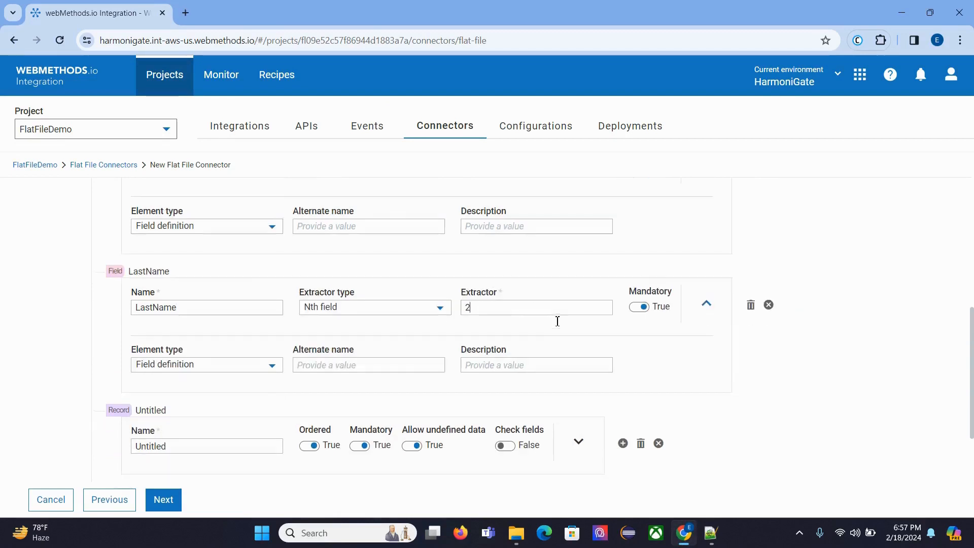
{"action": "left_click", "coordinate": [710, 532]}
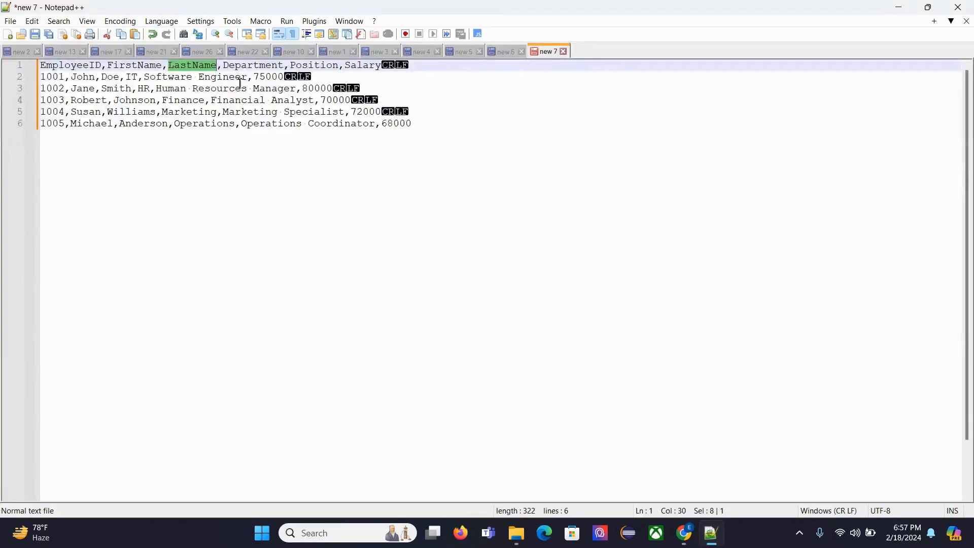
{"action": "double_click", "coordinate": [252, 66]}
{"action": "key", "text": "ctrl+c"}
{"action": "left_click", "coordinate": [684, 531]}
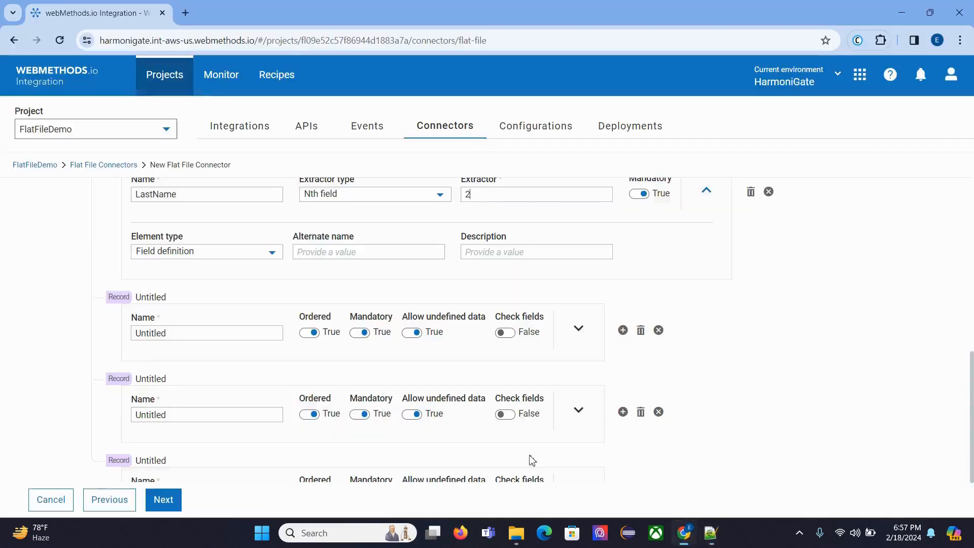
{"action": "left_click_drag", "start_coordinate": [193, 344], "coordinate": [76, 333]}
{"action": "key", "text": "ctrl+v"}
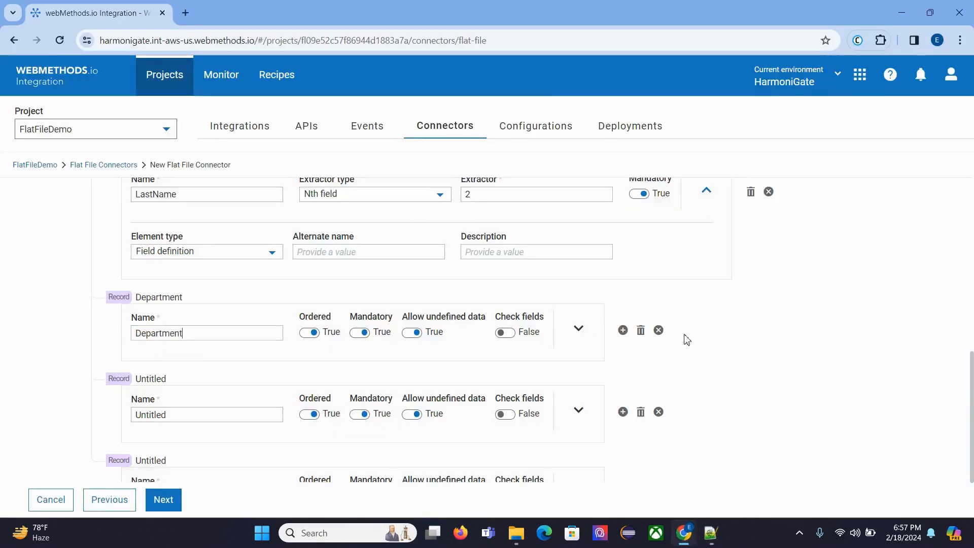
Step: Change the Department element to a Field definition and set its extractor to 3
{"action": "left_click", "coordinate": [570, 339]}
{"action": "left_click", "coordinate": [256, 399]}
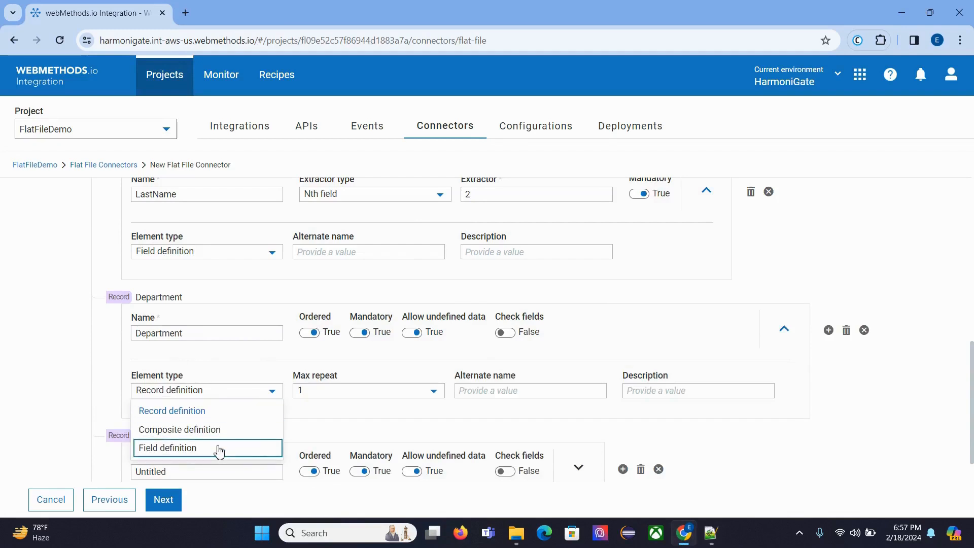
{"action": "left_click", "coordinate": [217, 449]}
{"action": "key", "text": "BackSpace"}
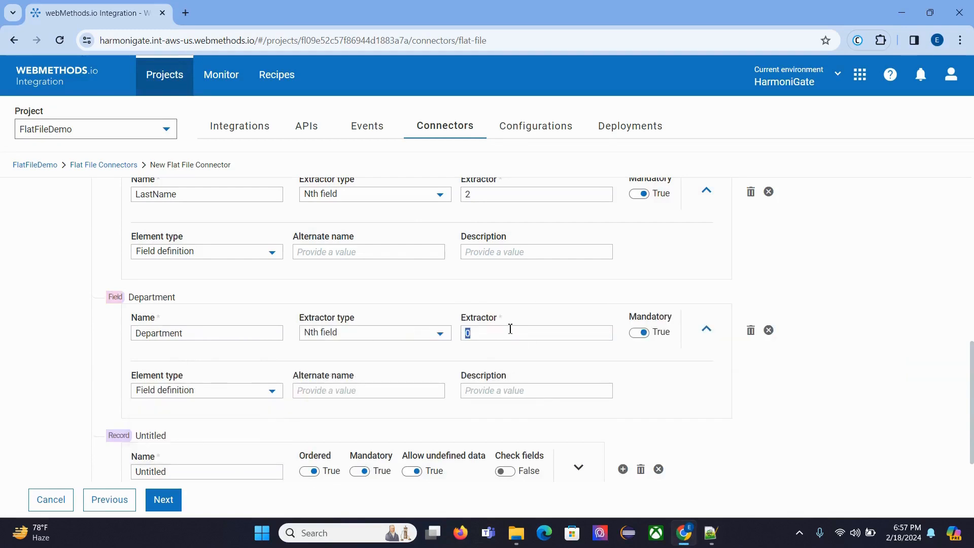
{"action": "type", "text": "3"}
Step: Name the untitled child element below Department Position, copied from the Notepad++ header row, and change its element type to Field definition
{"action": "left_click", "coordinate": [710, 533]}
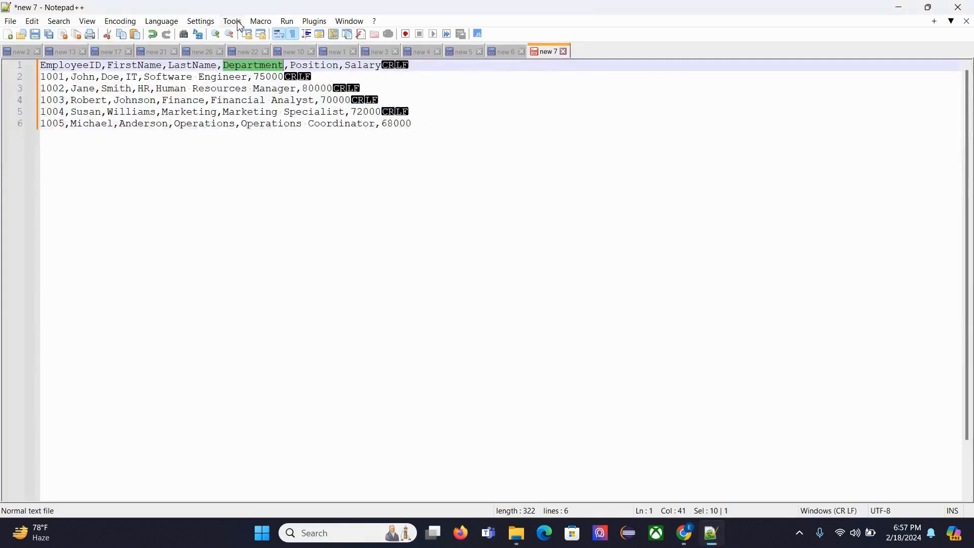
{"action": "double_click", "coordinate": [332, 67]}
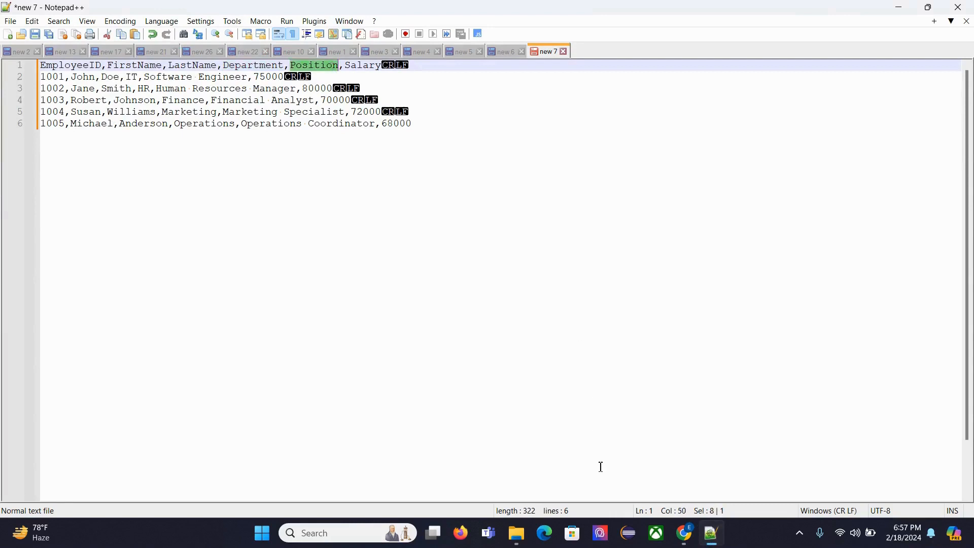
{"action": "left_click", "coordinate": [684, 532]}
{"action": "scroll", "coordinate": [570, 436], "scroll_direction": "down", "scroll_amount": 2}
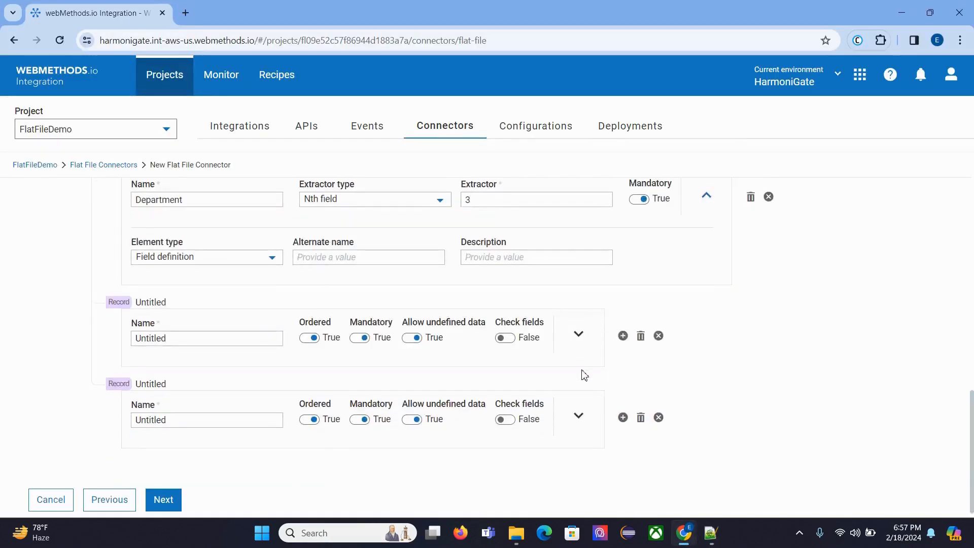
{"action": "left_click", "coordinate": [578, 335]}
{"action": "key", "text": "ctrl+a"}
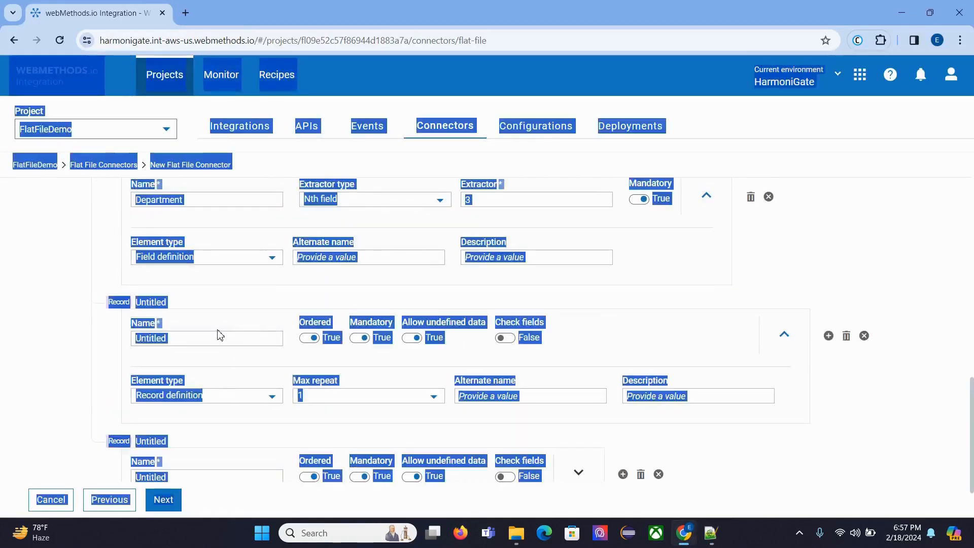
{"action": "left_click", "coordinate": [230, 341]}
{"action": "double_click", "coordinate": [228, 339]}
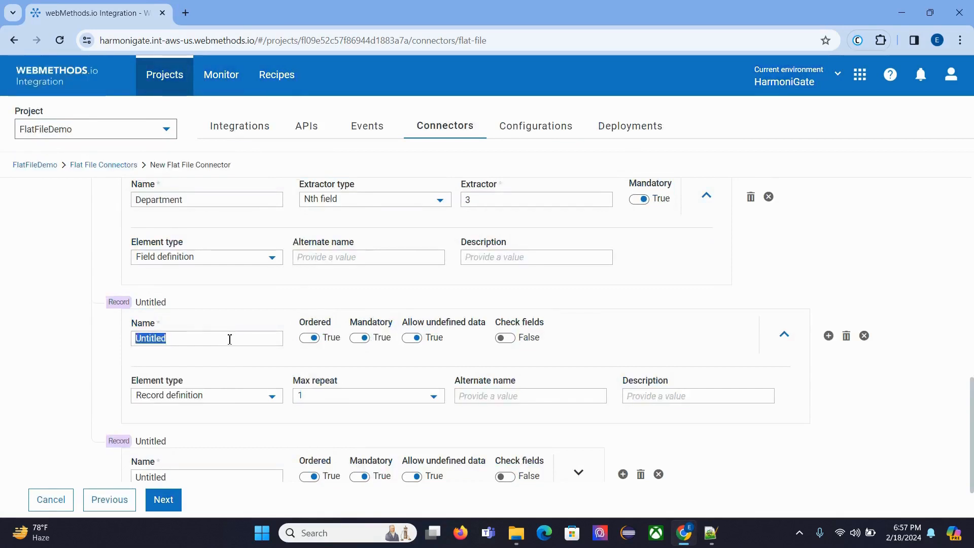
{"action": "type", "text": "Position"}
{"action": "left_click", "coordinate": [258, 398]}
{"action": "left_click", "coordinate": [223, 453]}
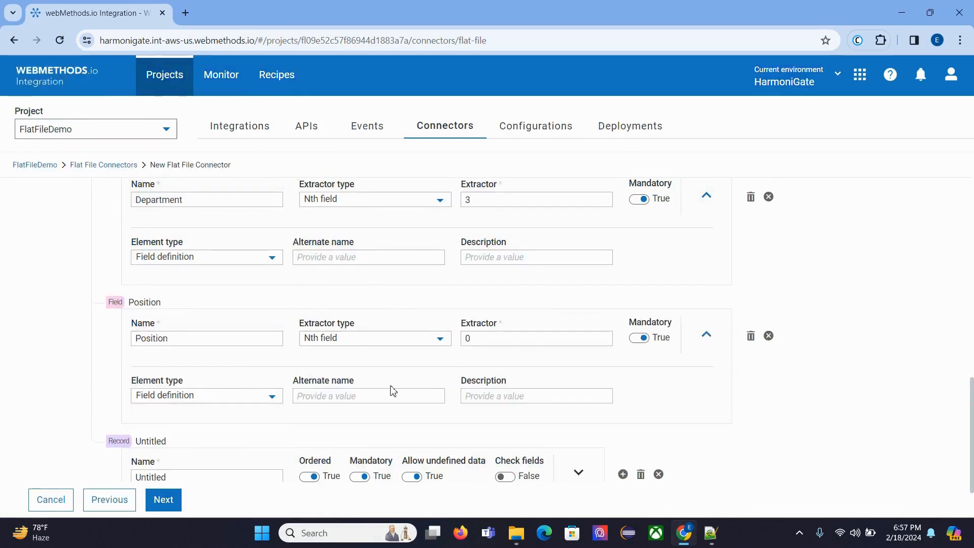
Step: Set the extractor of the Position field to 4
{"action": "key", "text": "ctrl+a"}
{"action": "type", "text": "4"}
{"action": "scroll", "coordinate": [563, 354], "scroll_direction": "down", "scroll_amount": 1}
Step: Name the untitled child element below Position Salary, copied from the Notepad++ header row
{"action": "left_click", "coordinate": [710, 532]}
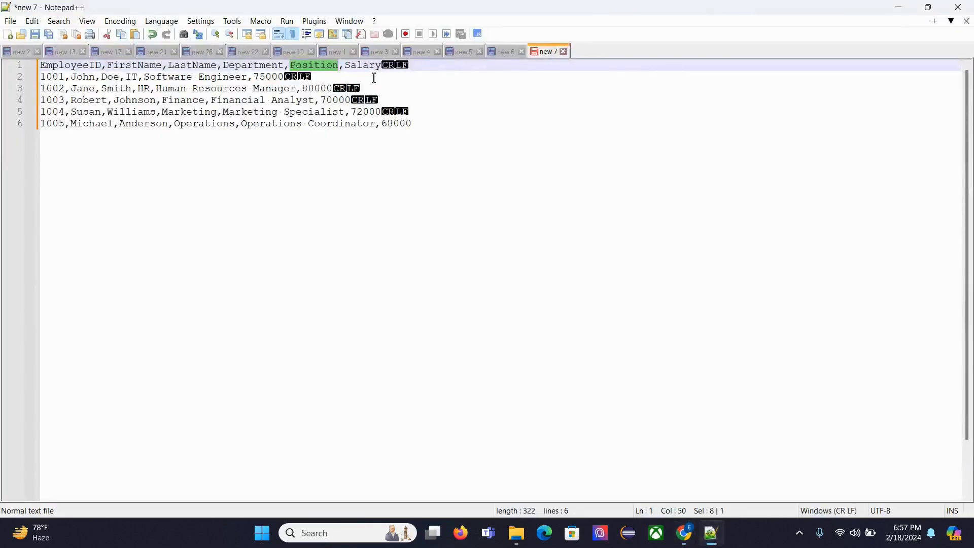
{"action": "double_click", "coordinate": [364, 65]}
{"action": "key", "text": "ctrl+c"}
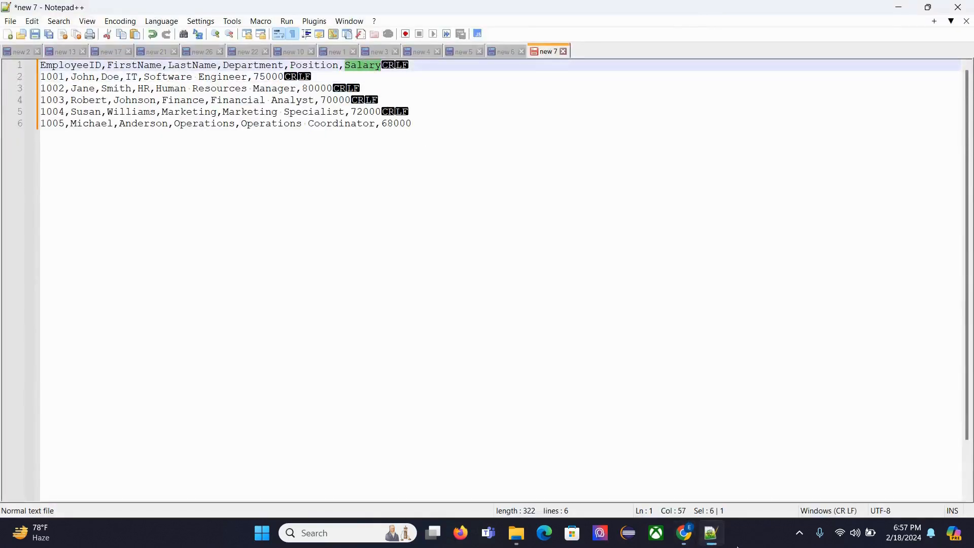
{"action": "left_click", "coordinate": [684, 533]}
{"action": "double_click", "coordinate": [220, 417]}
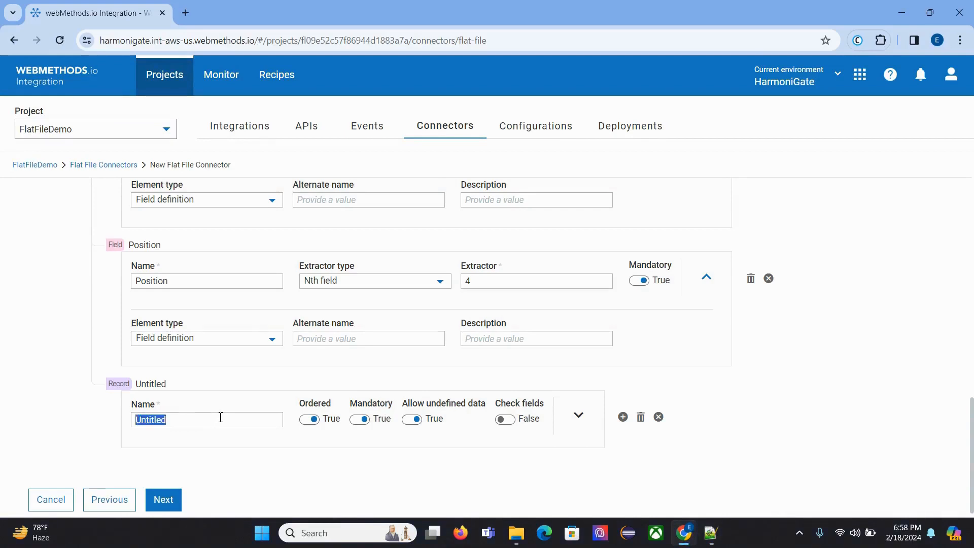
{"action": "key", "text": "ctrl+v"}
Step: Change the Salary element to a Field definition and set its extractor to 5
{"action": "left_click", "coordinate": [578, 415]}
{"action": "scroll", "coordinate": [205, 451], "scroll_direction": "down", "scroll_amount": 1}
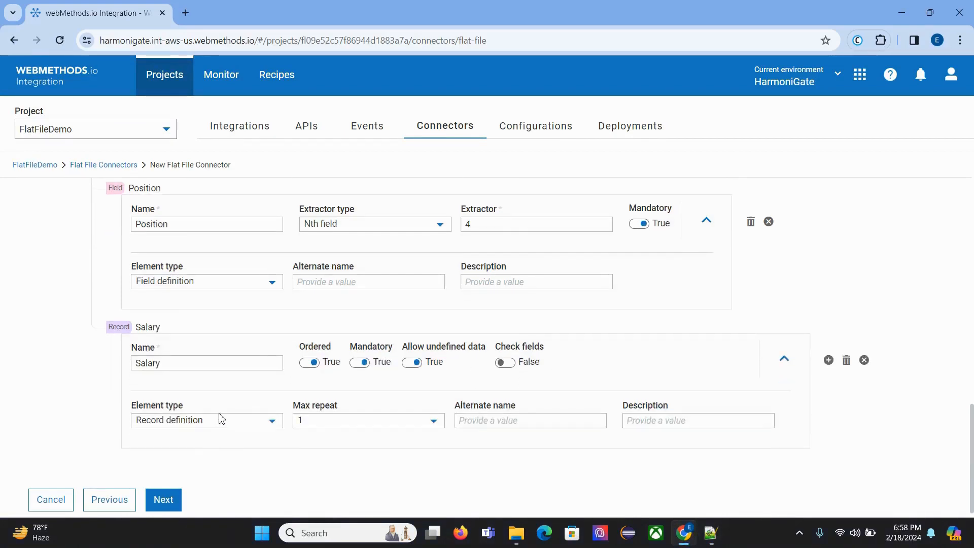
{"action": "left_click", "coordinate": [218, 421]}
{"action": "left_click", "coordinate": [199, 476]}
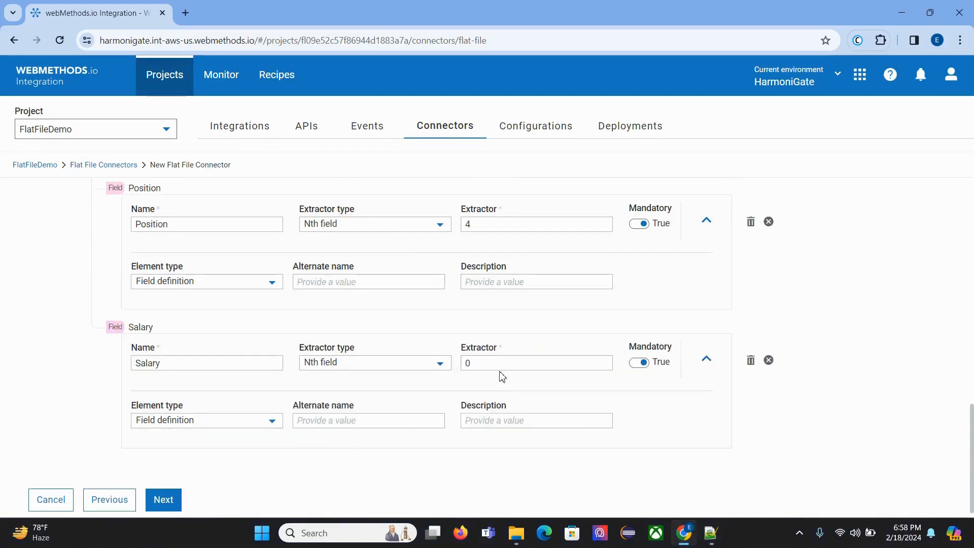
{"action": "left_click_drag", "start_coordinate": [486, 363], "coordinate": [450, 351]}
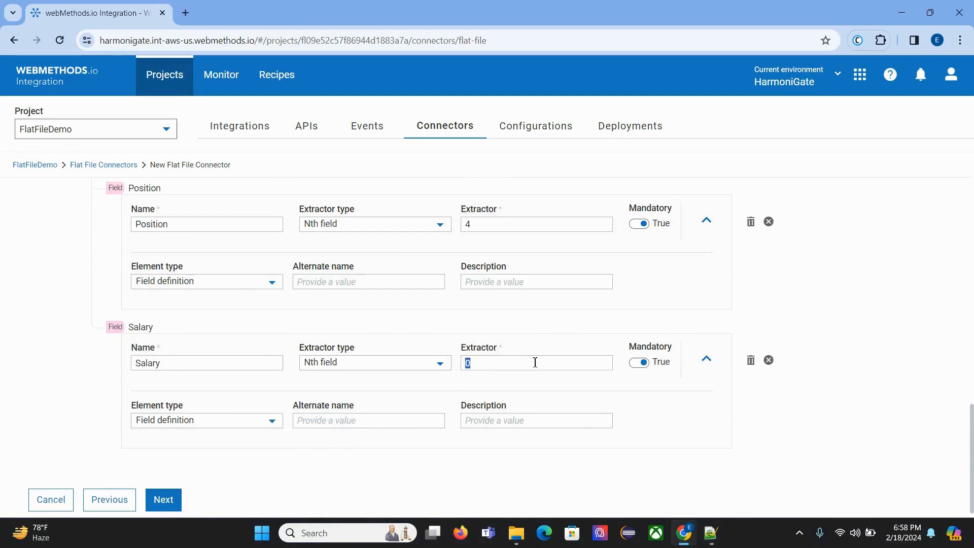
{"action": "type", "text": "5"}
Step: Review the names, element types and extractor positions of all fields in the Employee record, from EmployeeID to Salary
{"action": "scroll", "coordinate": [579, 348], "scroll_direction": "up", "scroll_amount": 10}
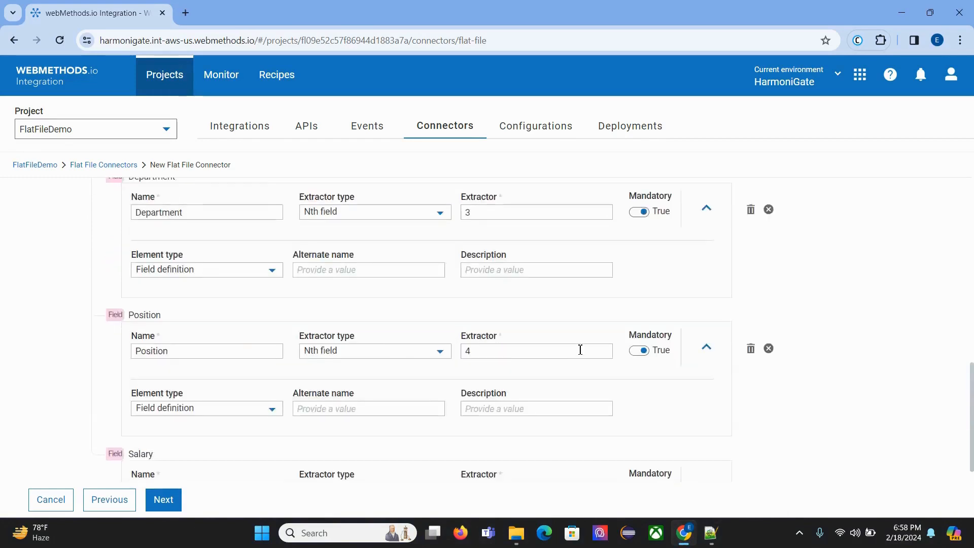
{"action": "scroll", "coordinate": [539, 298], "scroll_direction": "up", "scroll_amount": 3}
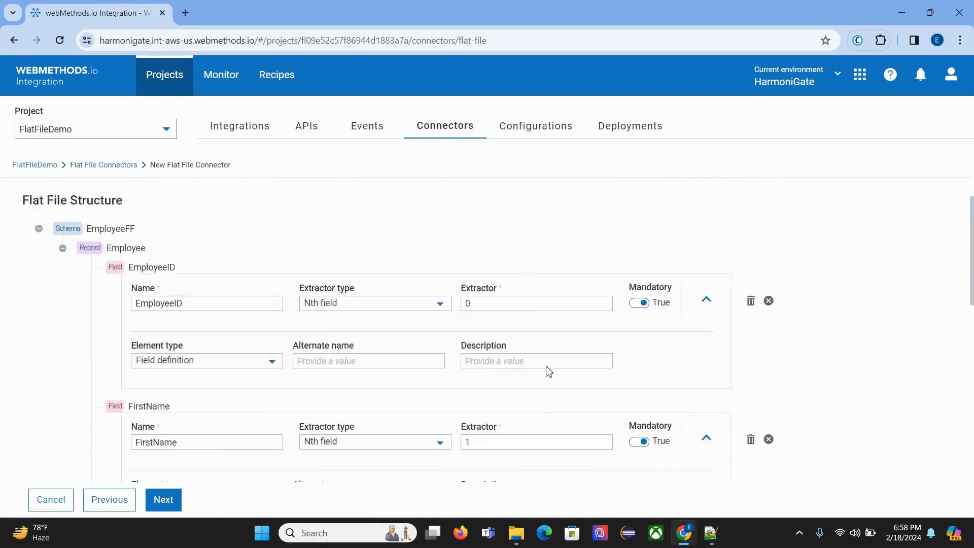
{"action": "scroll", "coordinate": [547, 370], "scroll_direction": "down", "scroll_amount": 5}
{"action": "scroll", "coordinate": [512, 366], "scroll_direction": "down", "scroll_amount": 6}
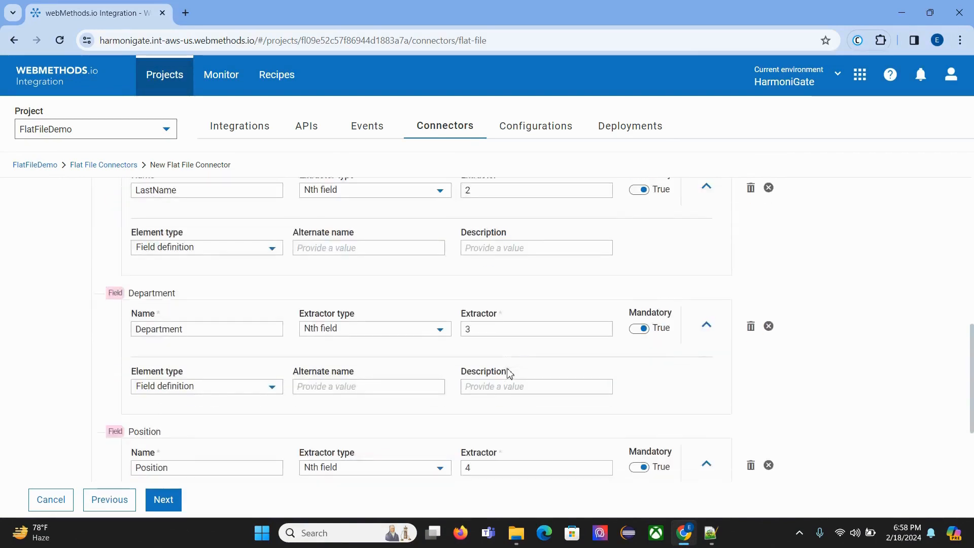
{"action": "scroll", "coordinate": [558, 413], "scroll_direction": "down", "scroll_amount": 1}
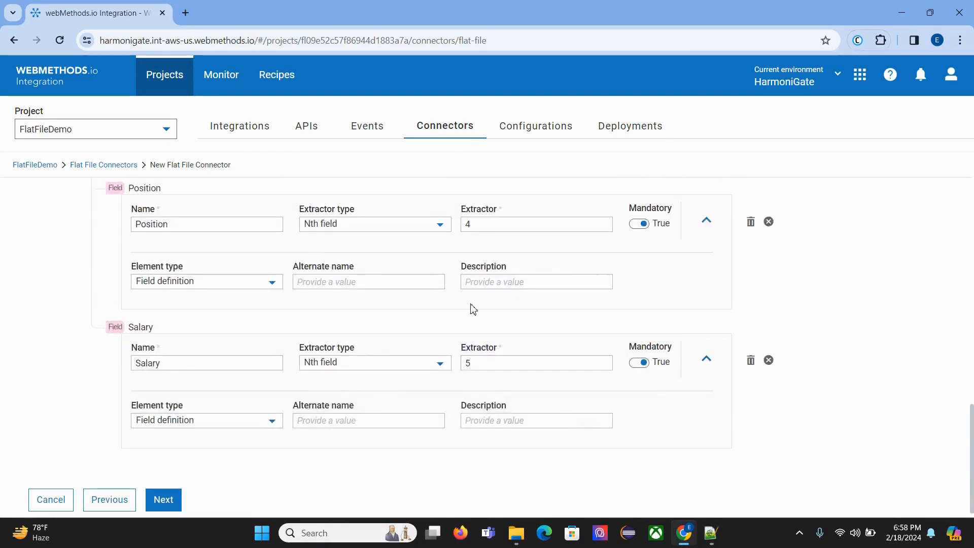
{"action": "scroll", "coordinate": [473, 309], "scroll_direction": "up", "scroll_amount": 10}
{"action": "scroll", "coordinate": [228, 302], "scroll_direction": "down", "scroll_amount": 4}
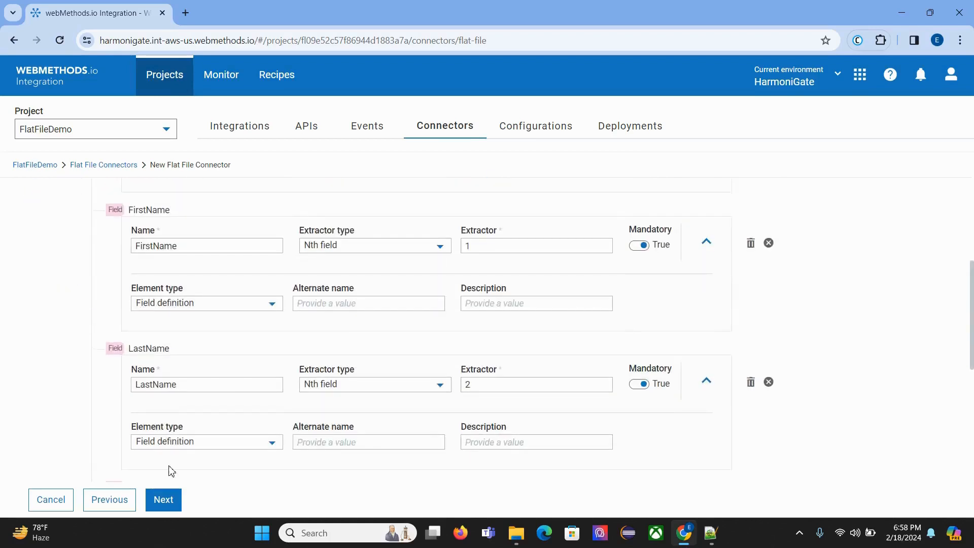
Step: Continue to the connector summary, check its file type and description details, and save the EmployeeFF connector
{"action": "left_click", "coordinate": [170, 494]}
{"action": "left_click", "coordinate": [261, 298]}
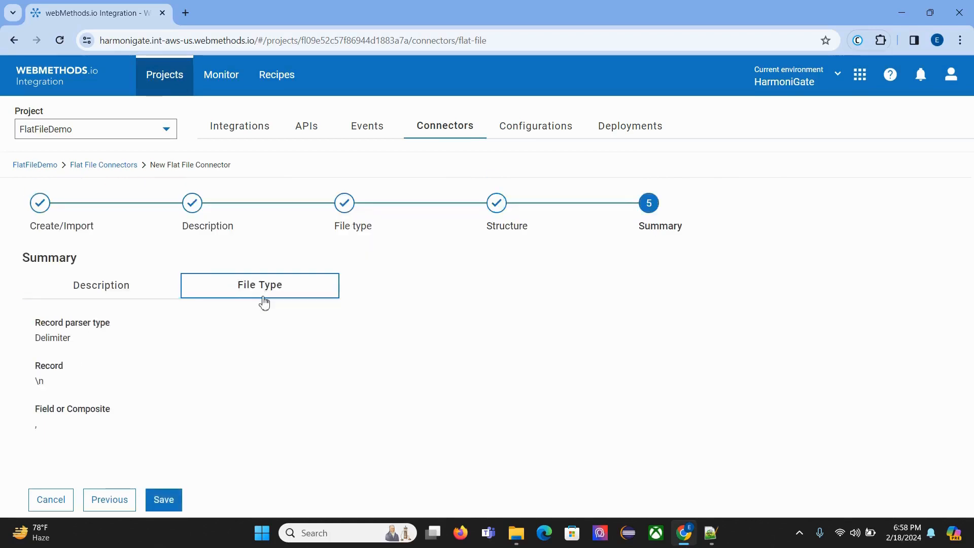
{"action": "left_click", "coordinate": [114, 298]}
{"action": "left_click", "coordinate": [167, 500]}
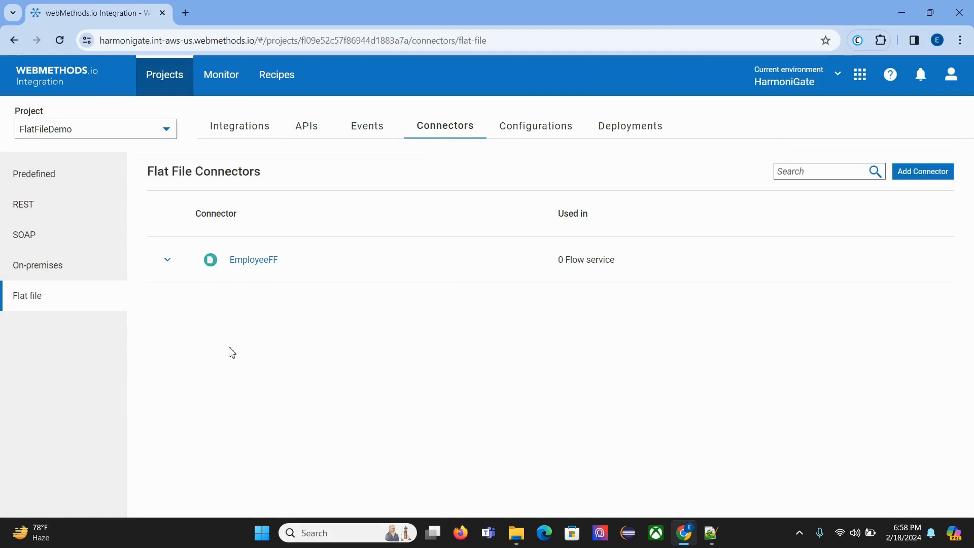
Step: Open the predefined operations of the EmployeeFF connector and examine convertFlatFileToDocument and convertDocumentToFlatFile
{"action": "left_click", "coordinate": [901, 264]}
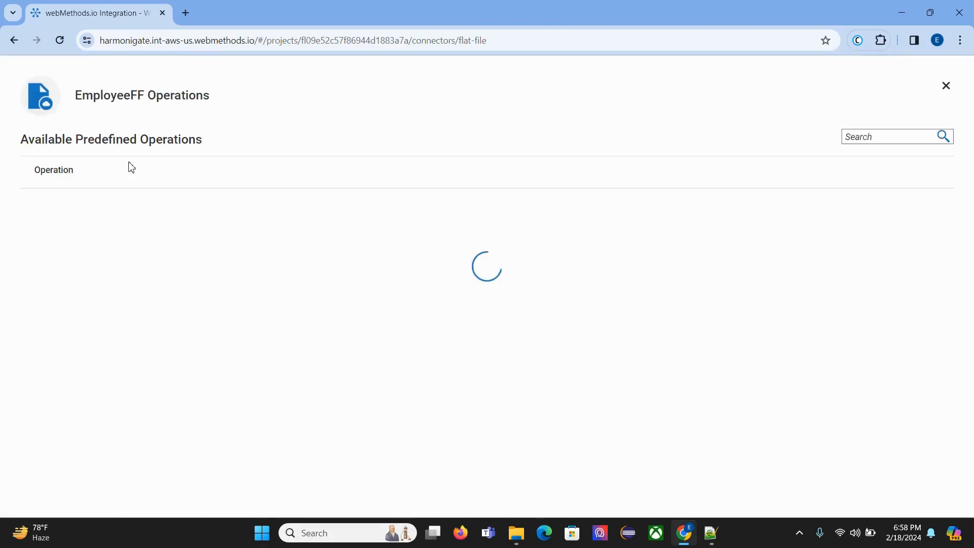
{"action": "left_click_drag", "start_coordinate": [30, 203], "coordinate": [199, 209]}
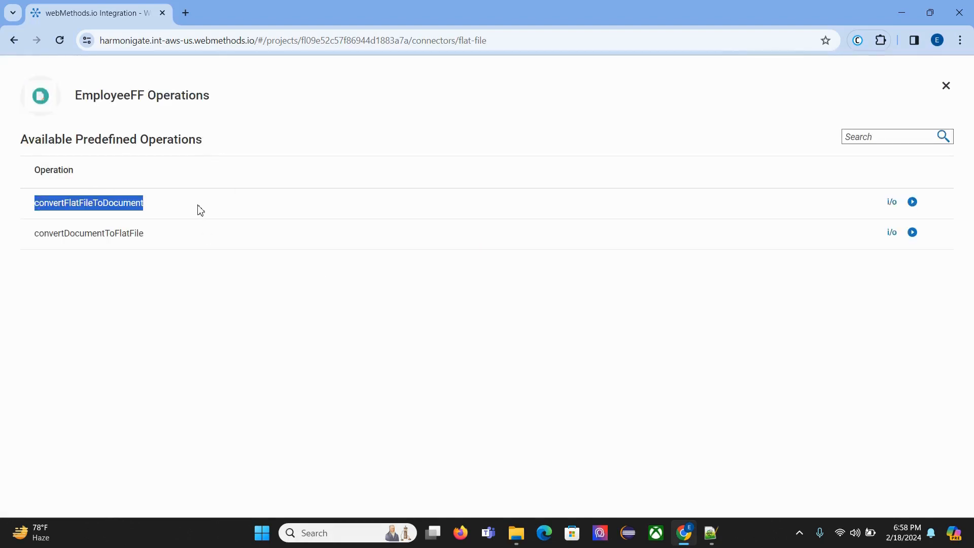
{"action": "left_click_drag", "start_coordinate": [19, 245], "coordinate": [212, 246]}
{"action": "left_click", "coordinate": [177, 303]}
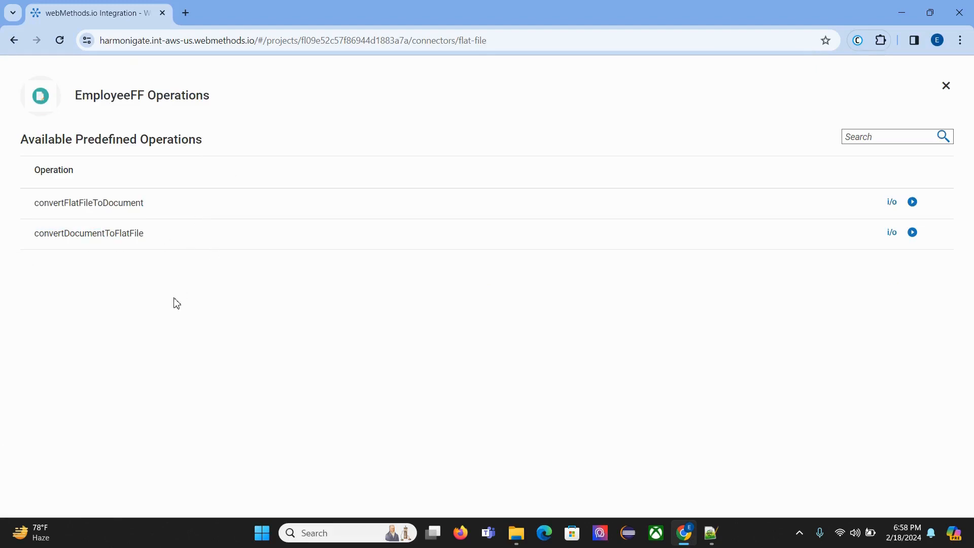
{"action": "left_click_drag", "start_coordinate": [28, 235], "coordinate": [154, 235]}
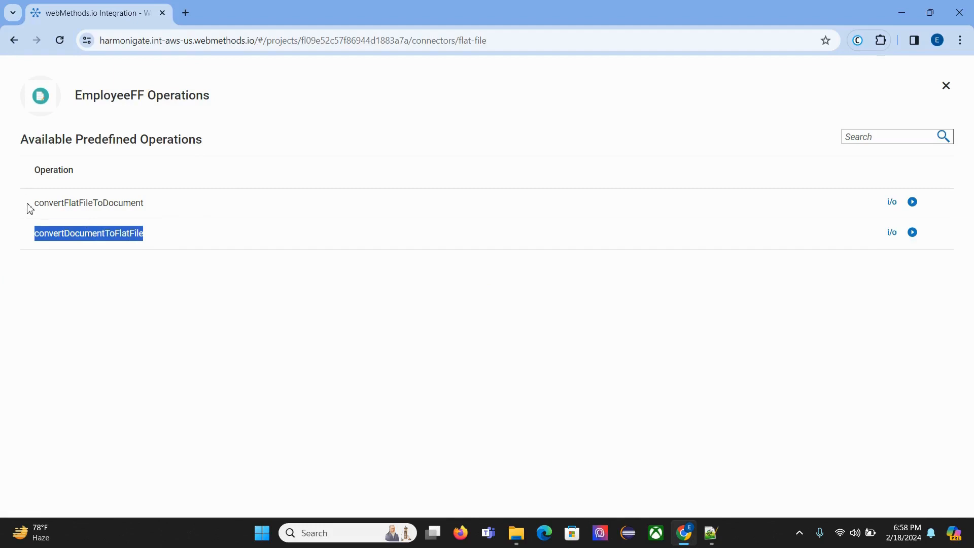
{"action": "left_click_drag", "start_coordinate": [29, 205], "coordinate": [171, 209]}
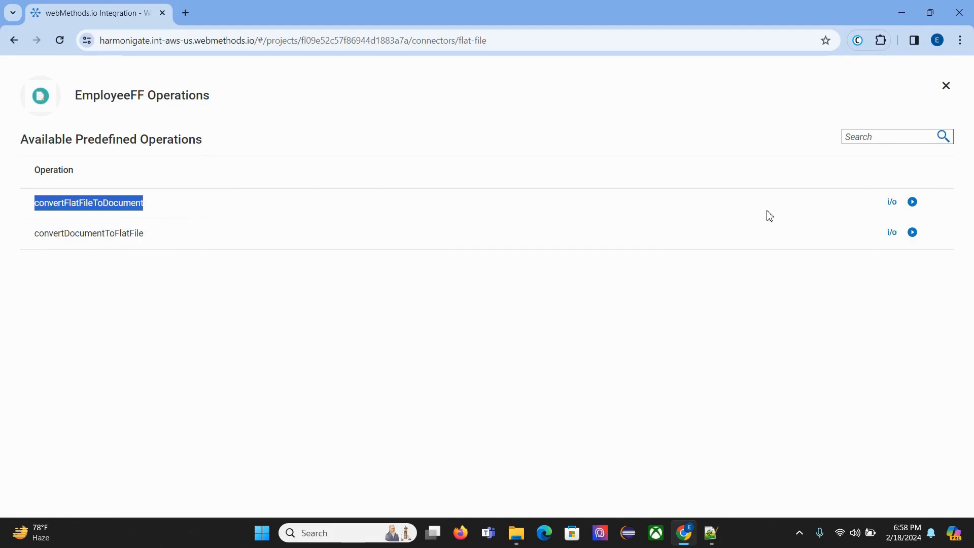
Step: View the run inputs of the convertFlatFileToDocument operation, then cancel without running it and close the operations list
{"action": "left_click", "coordinate": [911, 203]}
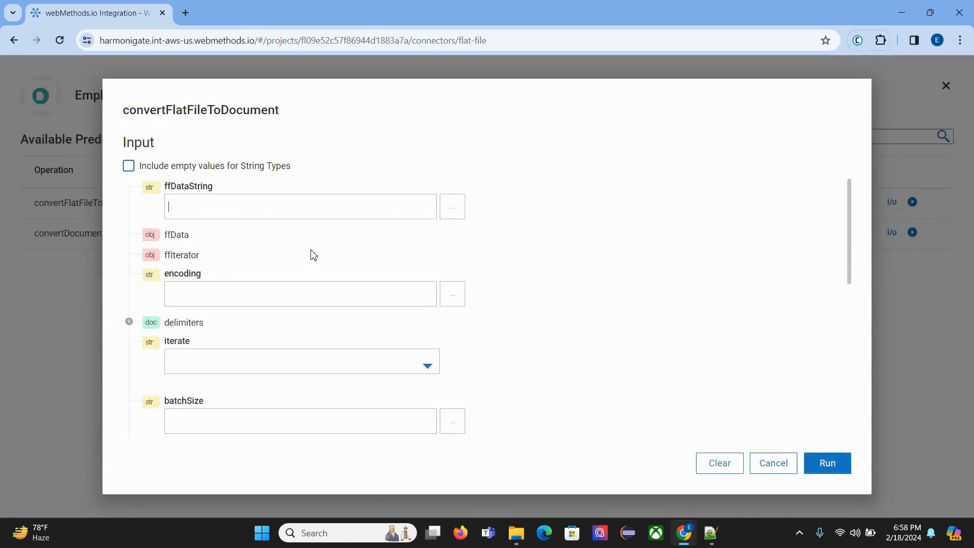
{"action": "left_click", "coordinate": [768, 466]}
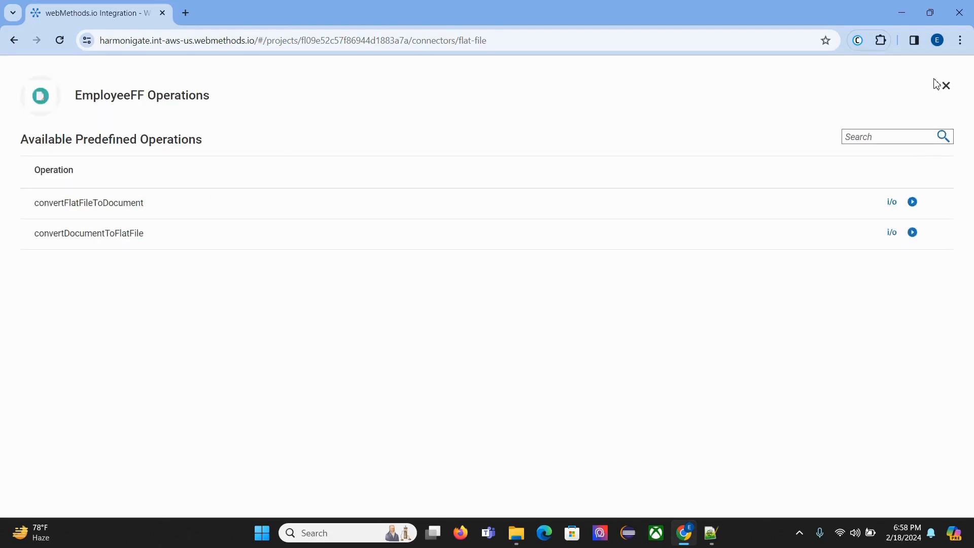
{"action": "left_click", "coordinate": [946, 91]}
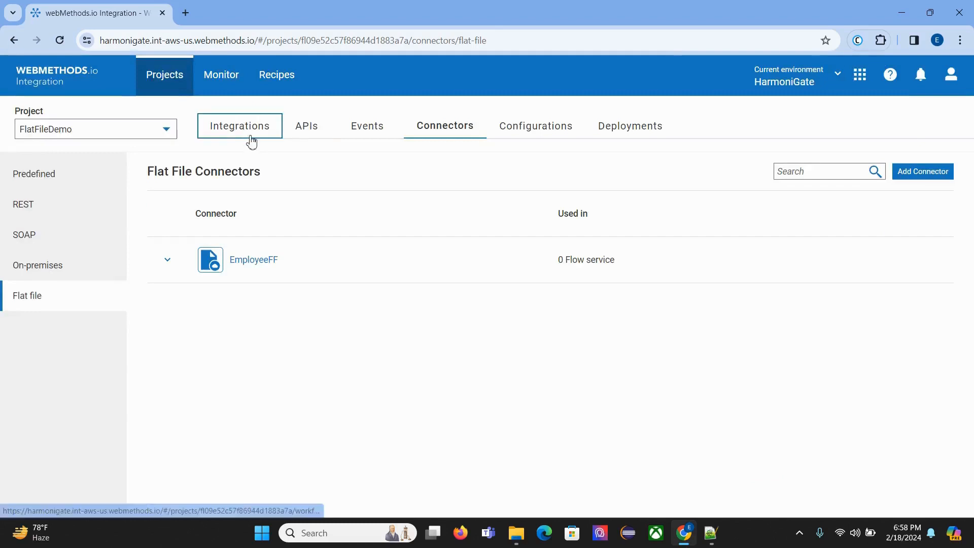
Step: Open the integrations of the FlatFileDemo project
{"action": "left_click", "coordinate": [271, 137]}
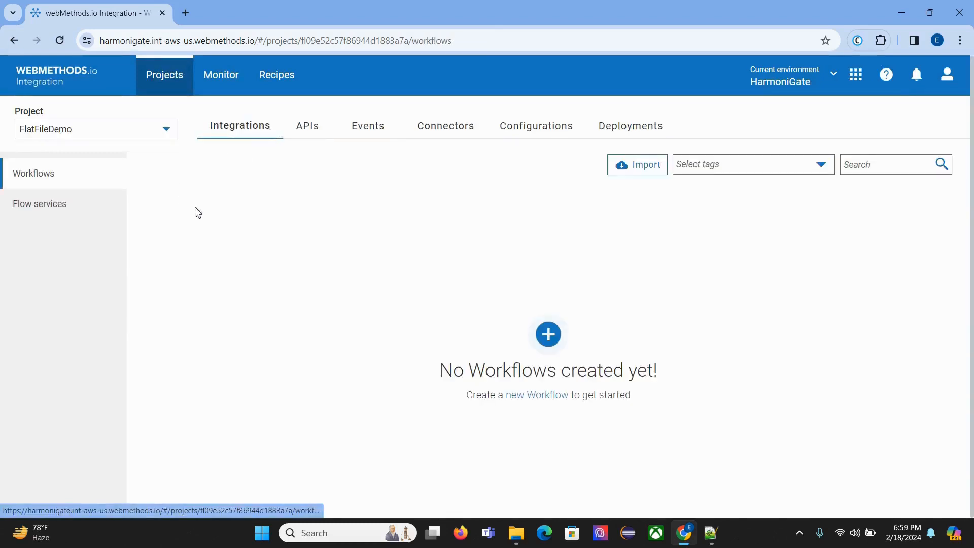